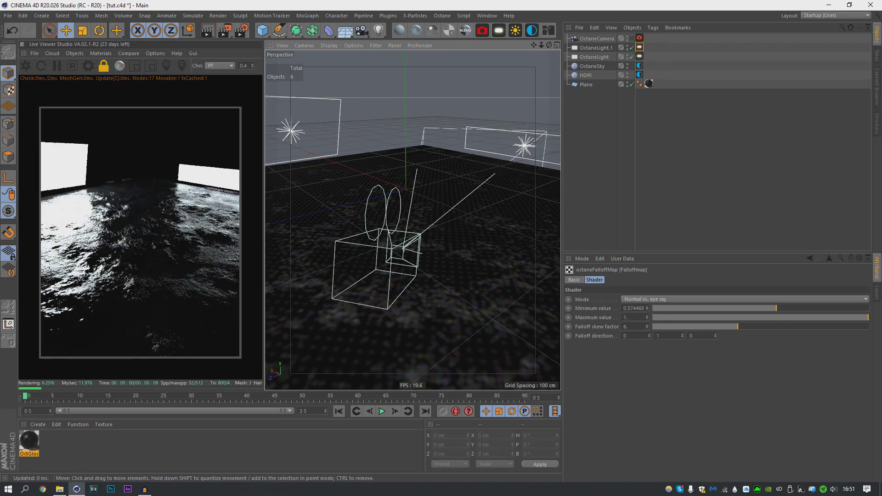
Lower the falloff map's minimum value to the start of its range.
drag(776, 308, 653, 308)
click(631, 38)
mouse_move(412, 220)
alt+mouse_down()
mouse_move(445, 187)
mouse_move(413, 220)
mouse_move(458, 199)
mouse_move(376, 199)
mouse_move(412, 220)
alt+mouse_up()
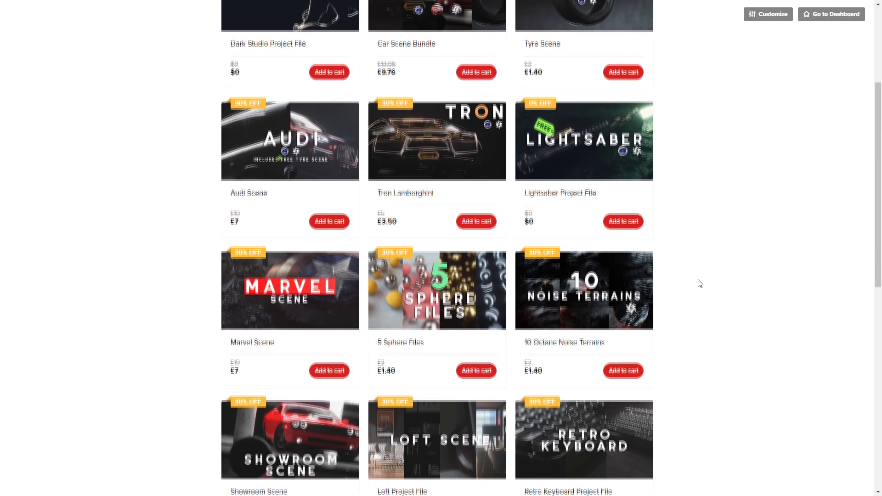
Browse the Sketchy Visuals store's products, including the Project Files, Free and Under £5 categories.
scroll(697, 282, up, 1)
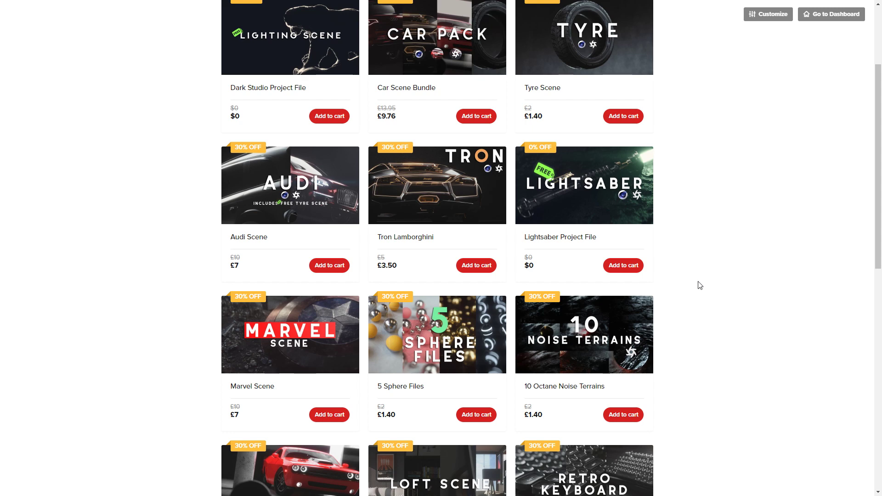
scroll(700, 285, up, 3)
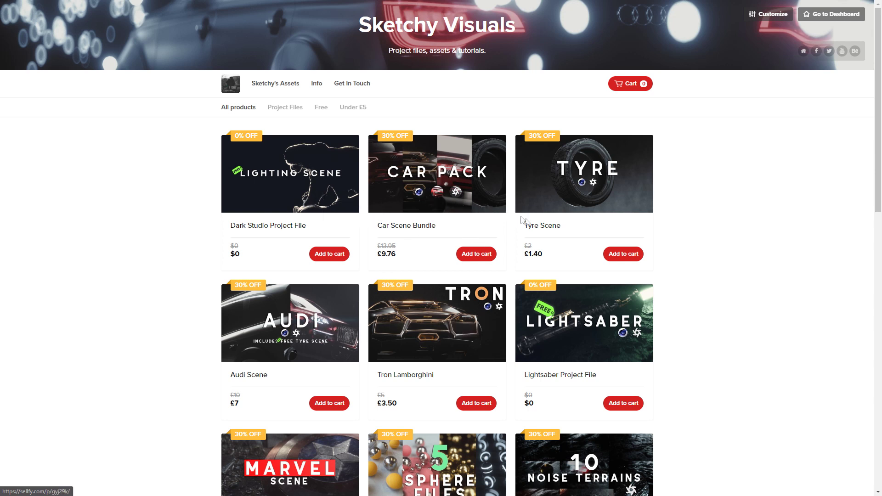
click(272, 108)
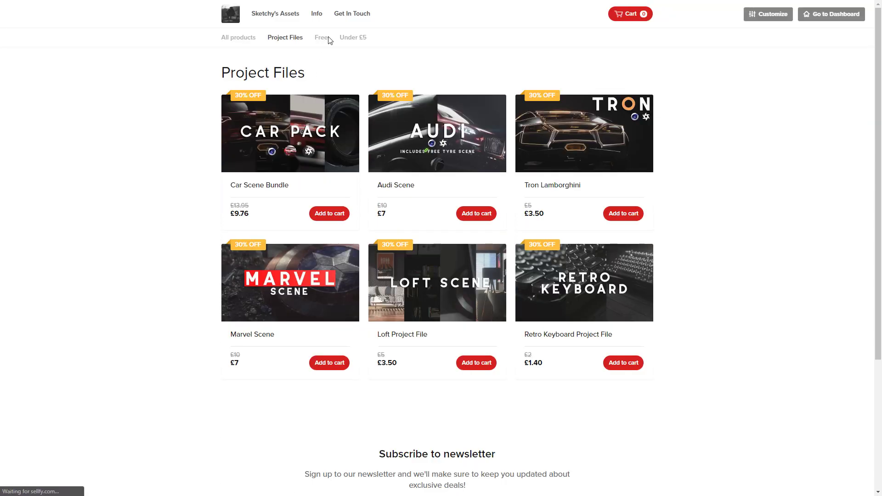
click(328, 40)
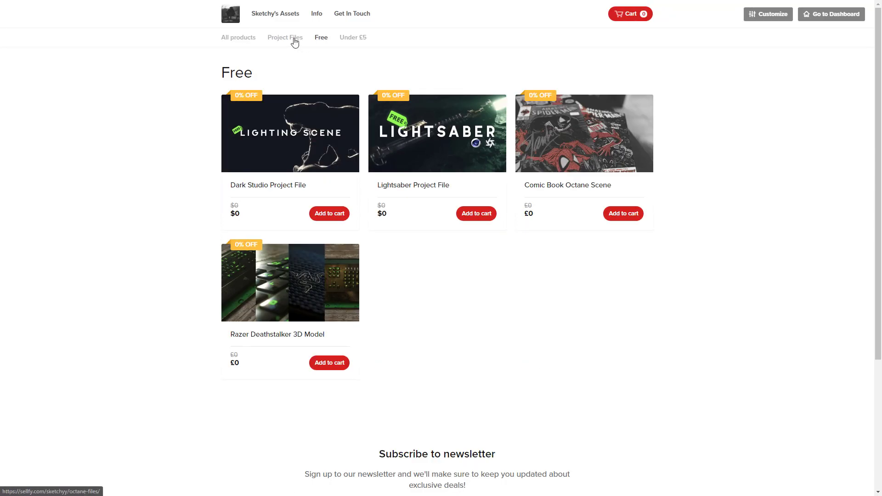
click(352, 40)
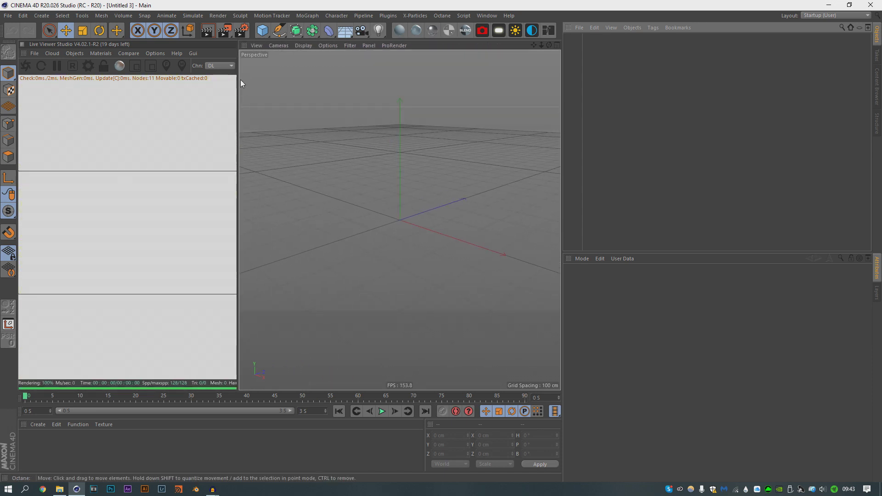
Widen the Live Viewer and add a plane 200 cm wide and 200 cm high.
drag(239, 81, 298, 83)
click(262, 30)
click(358, 57)
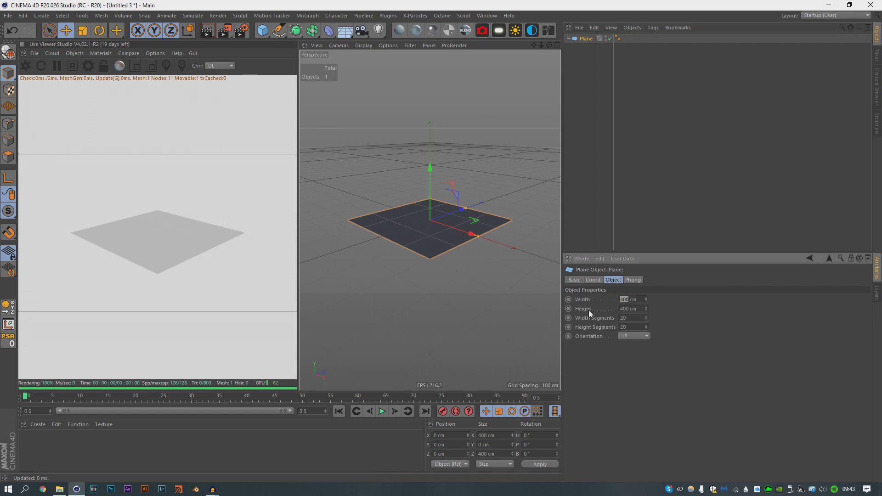
text(200)
key(Tab)
text(200)
key(Return)
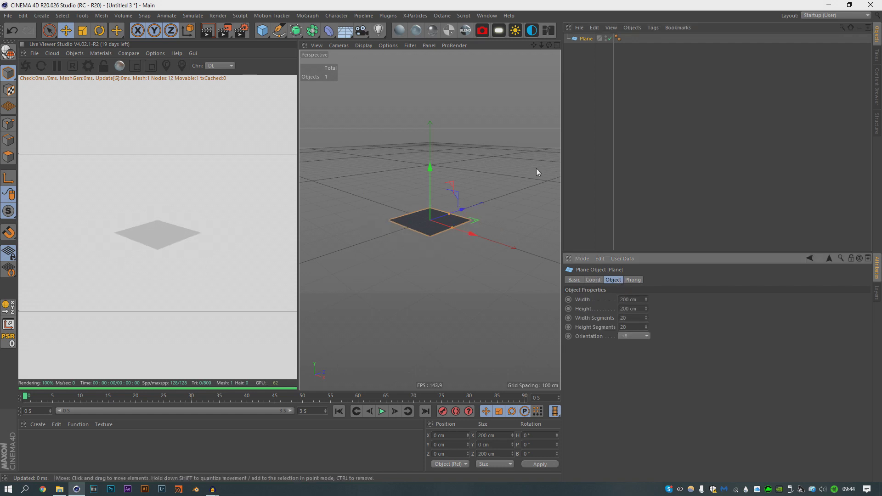
Add an Octane sky environment to the scene and clear its image texture.
scroll(429, 220, up, 5)
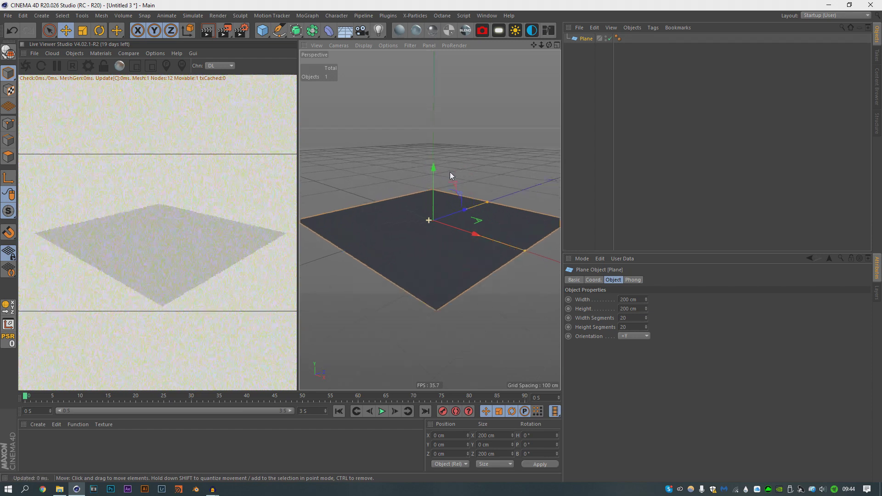
alt+right_drag(450, 172, 431, 208)
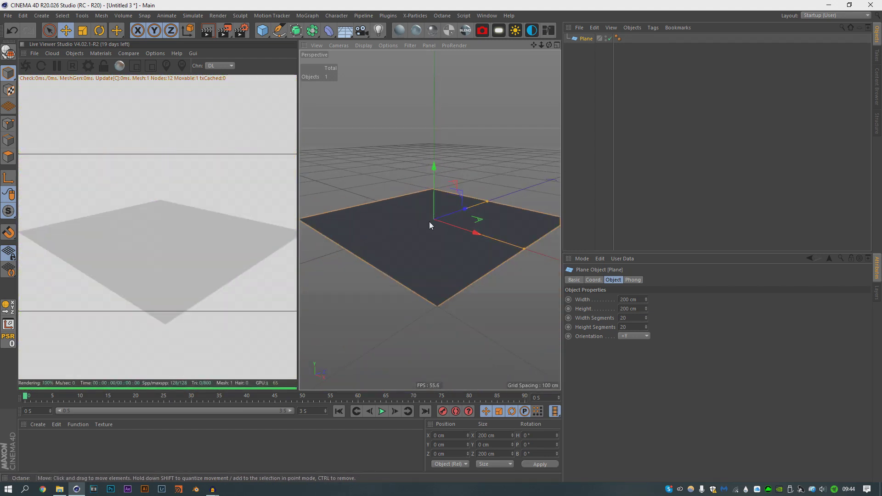
scroll(429, 221, down, 3)
scroll(434, 220, up, 3)
scroll(441, 236, down, 2)
scroll(429, 219, up, 3)
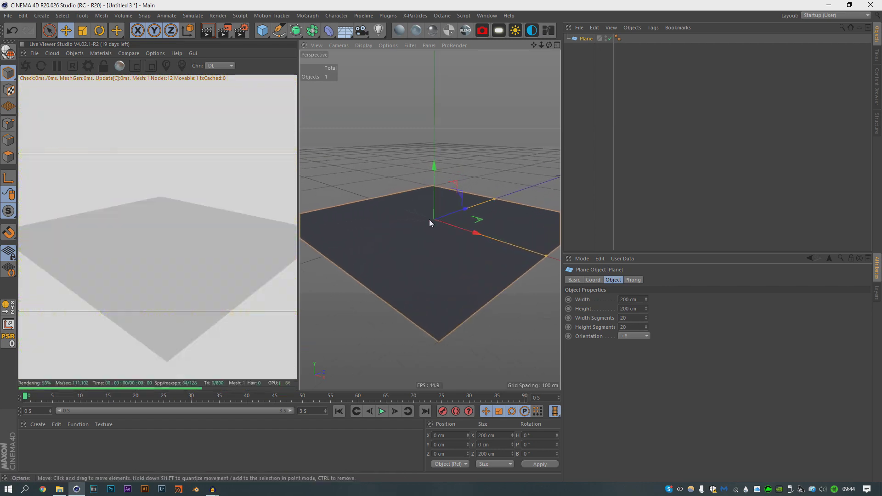
scroll(430, 229, up, 2)
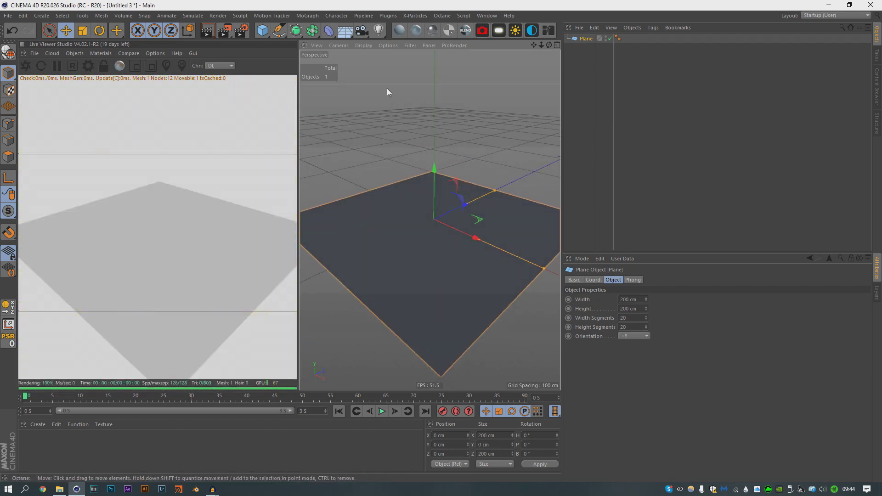
click(532, 31)
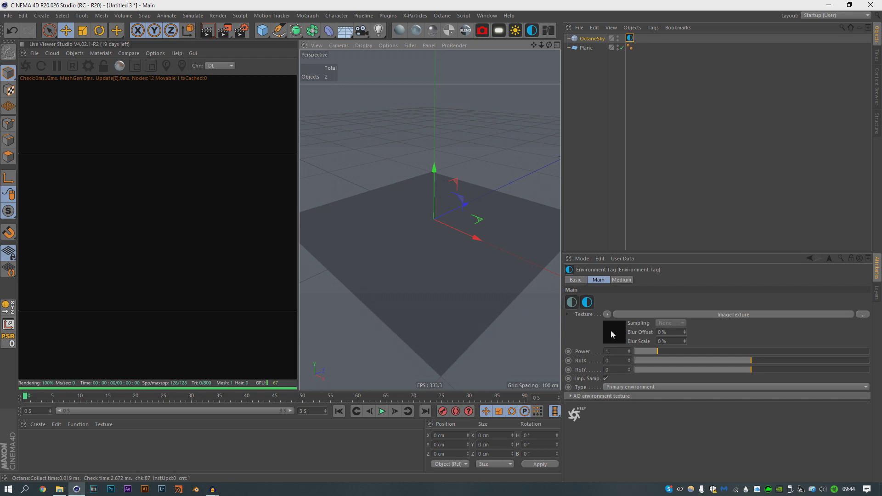
click(606, 314)
click(629, 74)
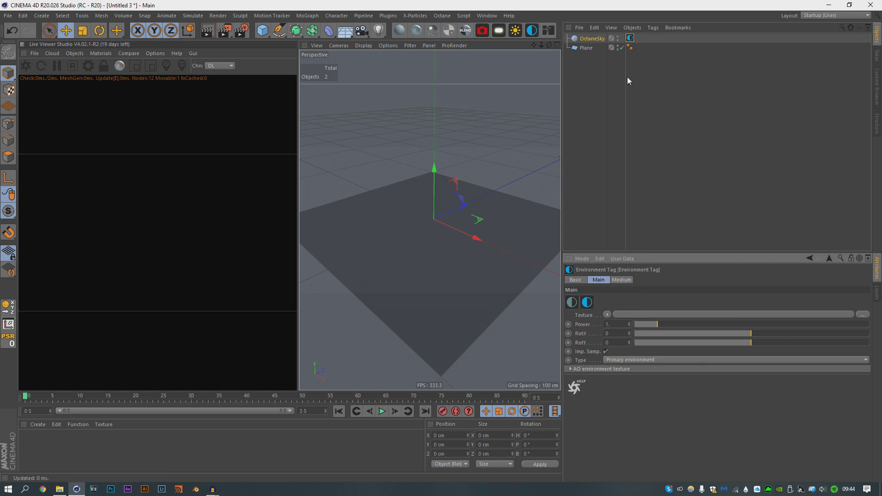
Load an Octane RgbSpectrum shader as the sky's texture and set its colour to black.
click(607, 314)
mouse_move(629, 269)
mouse_move(688, 271)
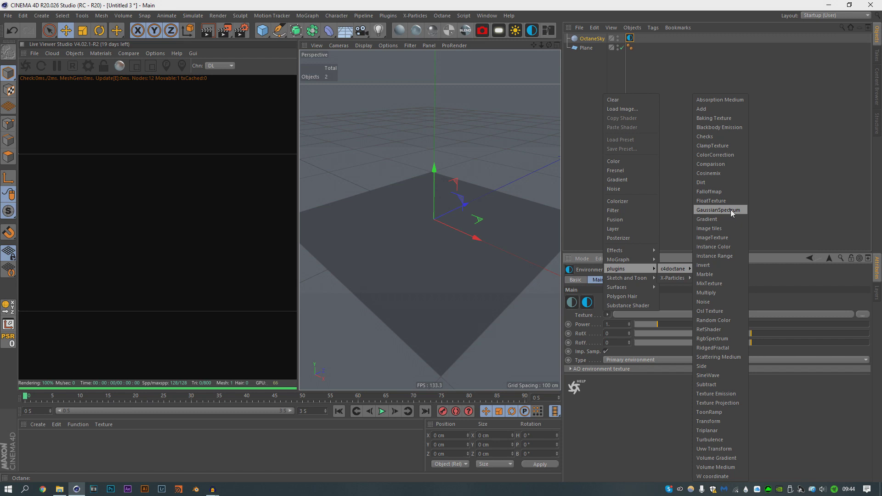
click(712, 339)
click(591, 307)
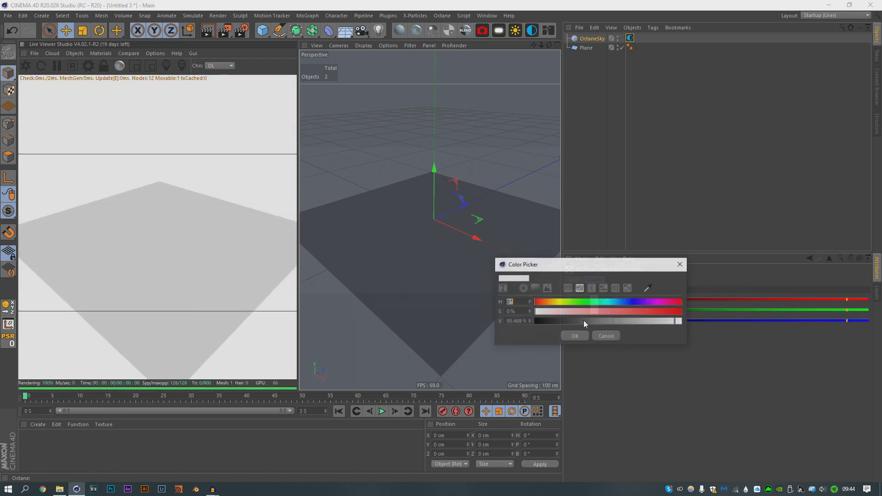
click(585, 321)
click(569, 337)
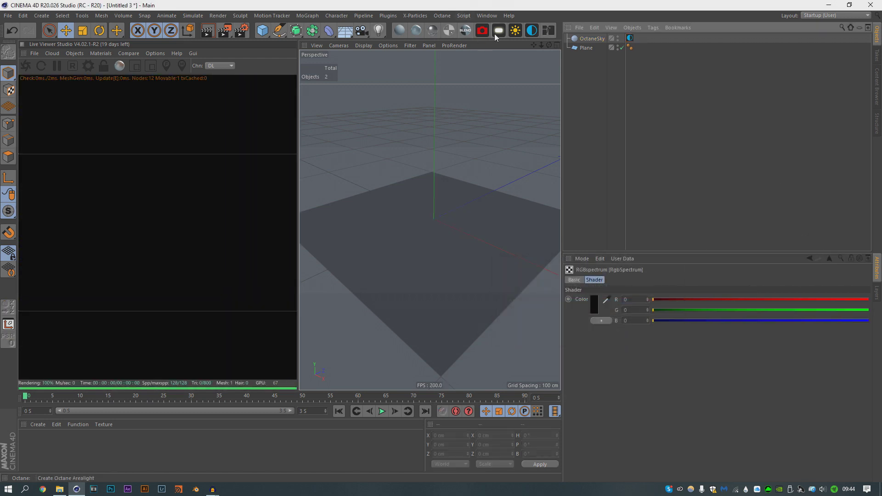
Create an Octane glossy material and name it Soil.
click(416, 31)
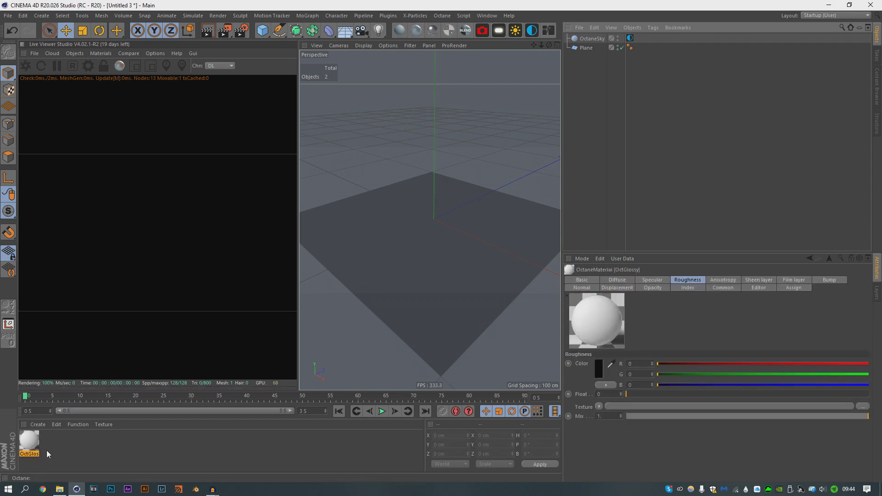
double_click(29, 454)
text(Soil)
key(Return)
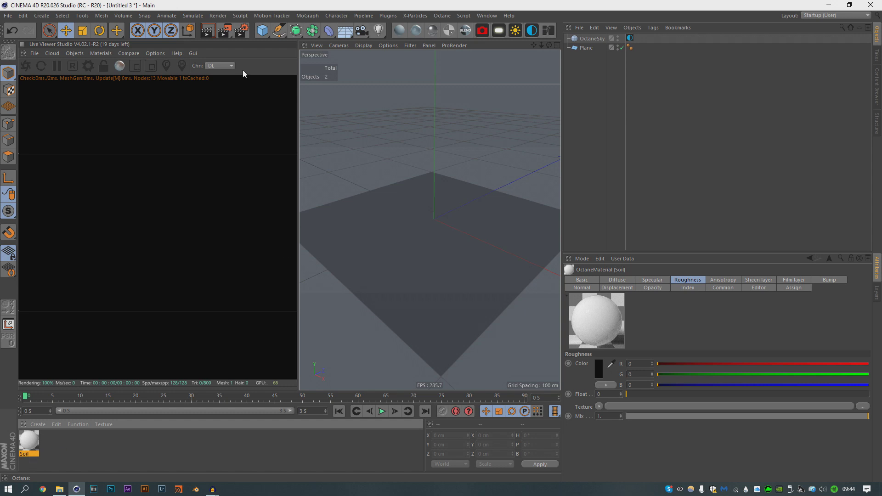
Switch the Live Viewer to the path tracing kernel and set its maximum samples to 1024.
click(220, 66)
click(218, 91)
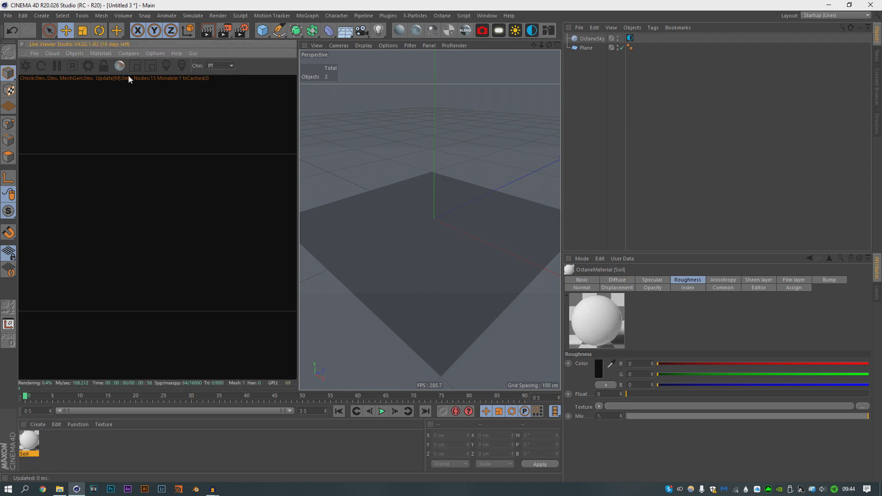
click(88, 66)
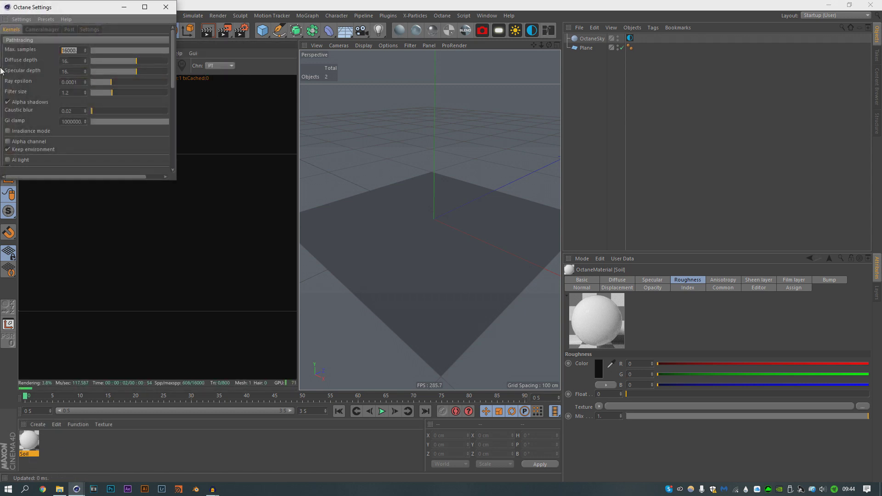
text(1024)
key(Tab)
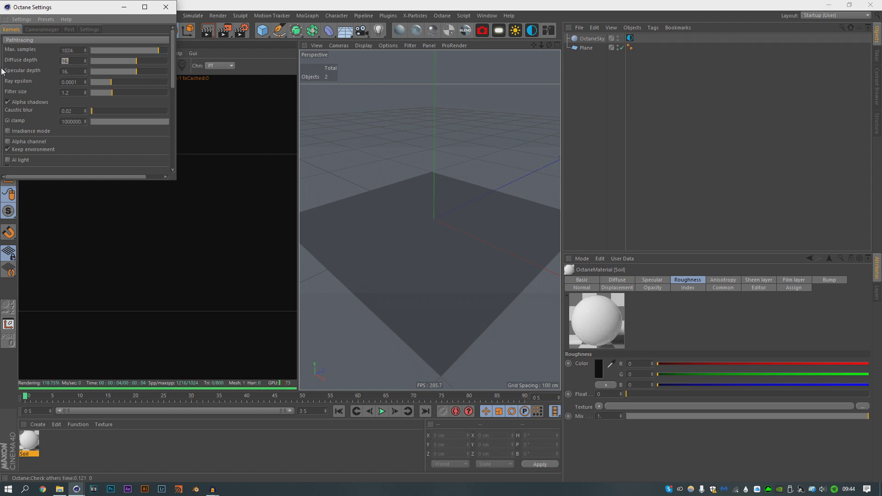
Set the diffuse and specular depth to 8, change the GI clamp and close the Octane settings.
text(8)
key(Tab)
text(8)
key(Tab)
key(Tab)
key(Tab)
key(Tab)
text(0)
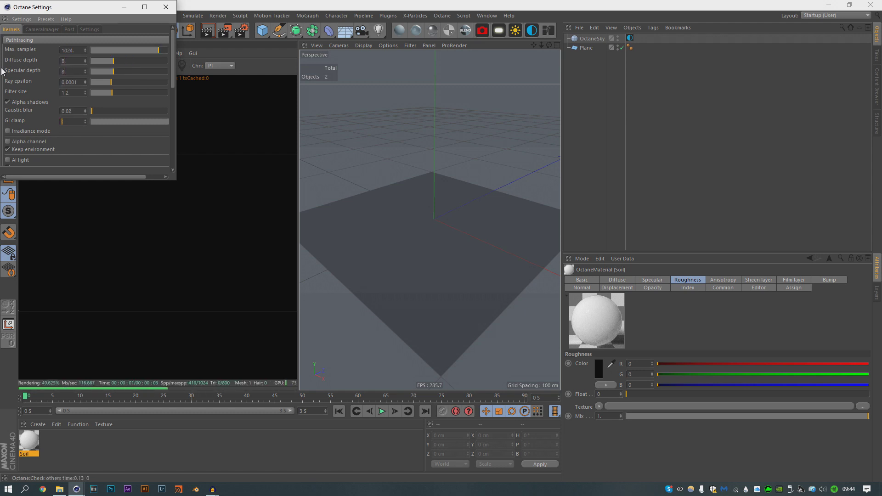
key(Return)
click(166, 7)
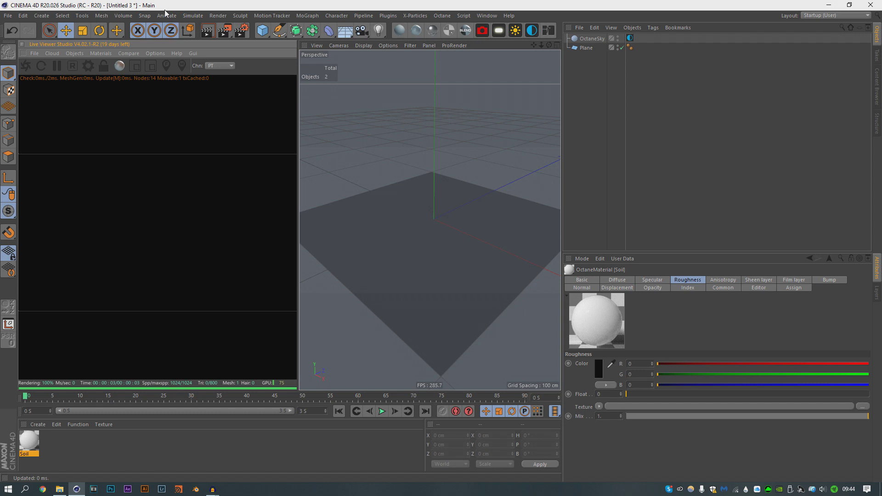
Apply the Soil material to the plane and open the Octane node editor.
drag(29, 443, 495, 233)
click(589, 95)
click(549, 30)
drag(426, 122, 561, 46)
Add an Octane Noise node and a native Cinema 4D Noise node beside the Soil material.
drag(339, 239, 390, 246)
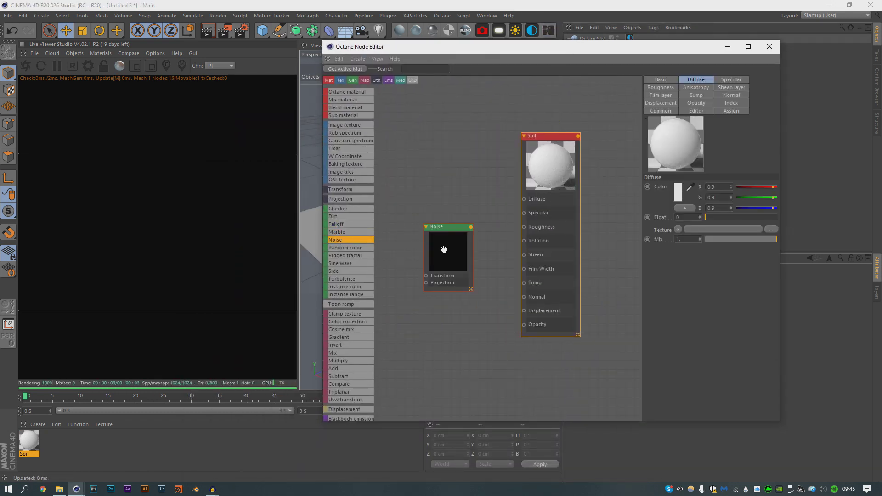
drag(443, 250, 439, 217)
scroll(351, 266, down, 4)
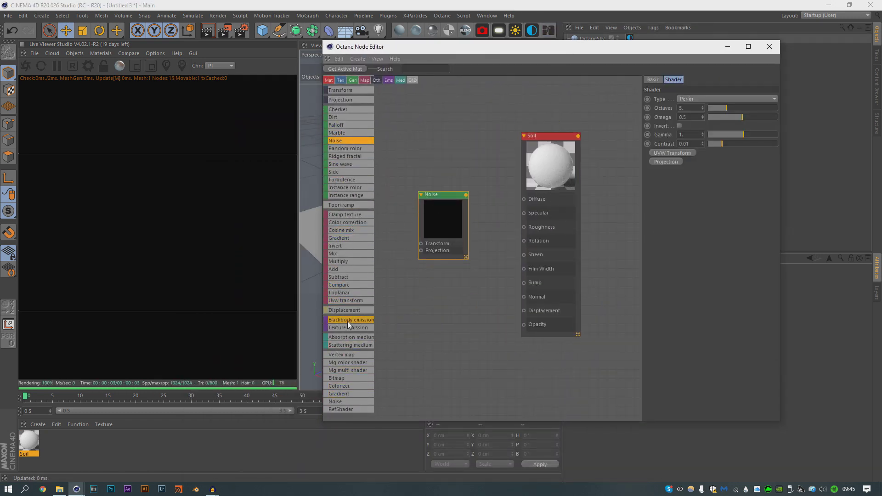
drag(335, 400, 418, 317)
drag(344, 319, 355, 313)
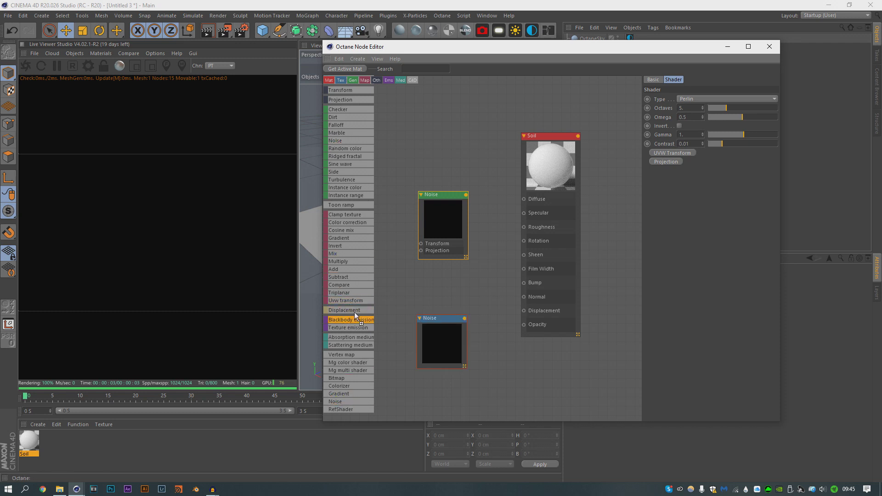
mouse_move(436, 330)
mouse_down()
mouse_move(389, 322)
mouse_move(426, 327)
mouse_up()
Connect the Octane Noise node to the Soil material's Bump input.
click(416, 296)
scroll(421, 298, up, 1)
middle_drag(372, 302, 387, 277)
drag(487, 166, 549, 257)
drag(478, 189, 457, 200)
Add UVW Transform and Texture Projection nodes to the Octane Noise and arrange them beside it.
click(672, 153)
click(670, 161)
drag(516, 130, 357, 207)
middle_drag(398, 143, 409, 146)
click(447, 188)
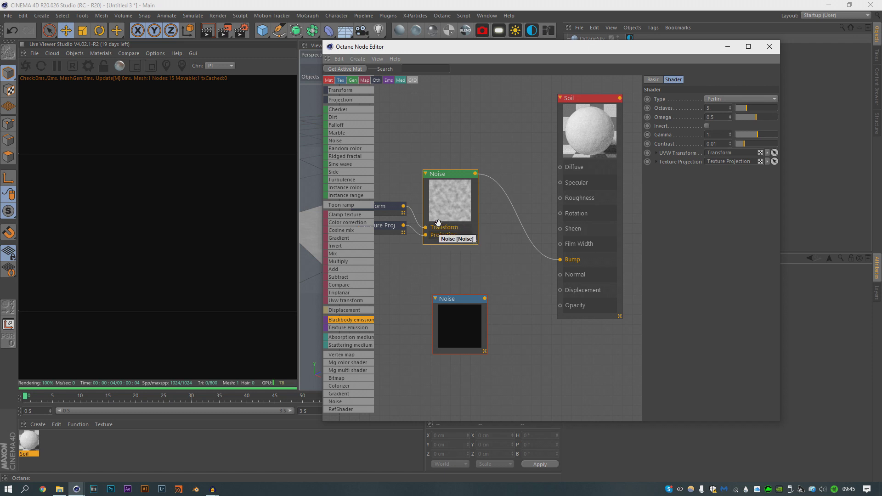
Darken the Soil material's diffuse colour to near black, with RGB values of 0.001548.
click(589, 133)
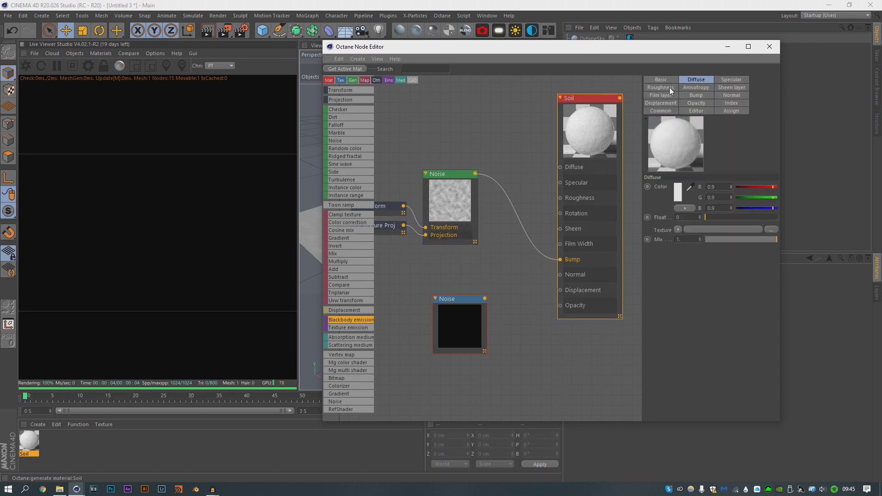
click(692, 79)
click(685, 195)
drag(656, 209, 622, 207)
click(671, 225)
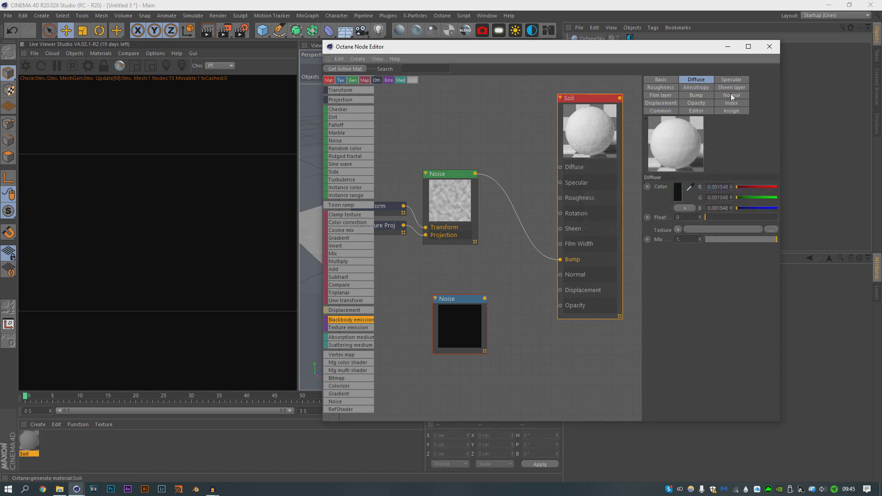
Set the Soil material's roughness float to 0.04.
click(660, 87)
click(699, 215)
click(699, 214)
click(699, 214)
click(699, 215)
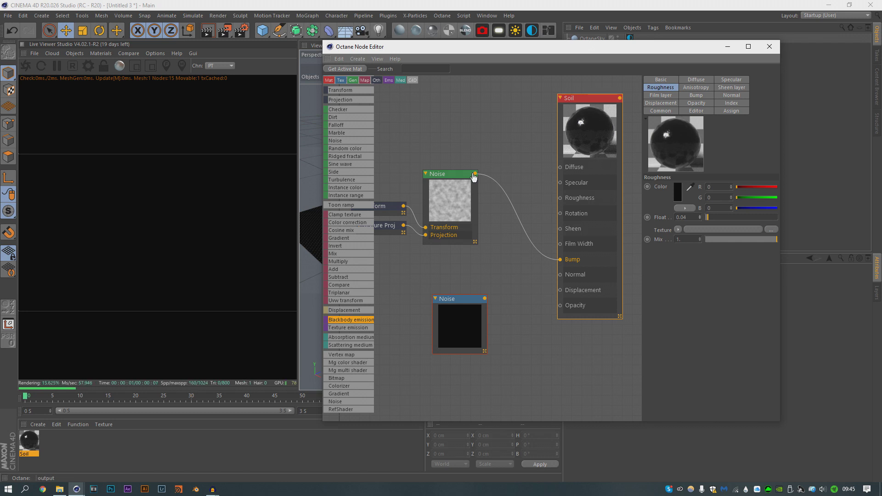
Set the Octane Noise's texture projection to Box.
middle_drag(409, 167, 440, 161)
click(412, 202)
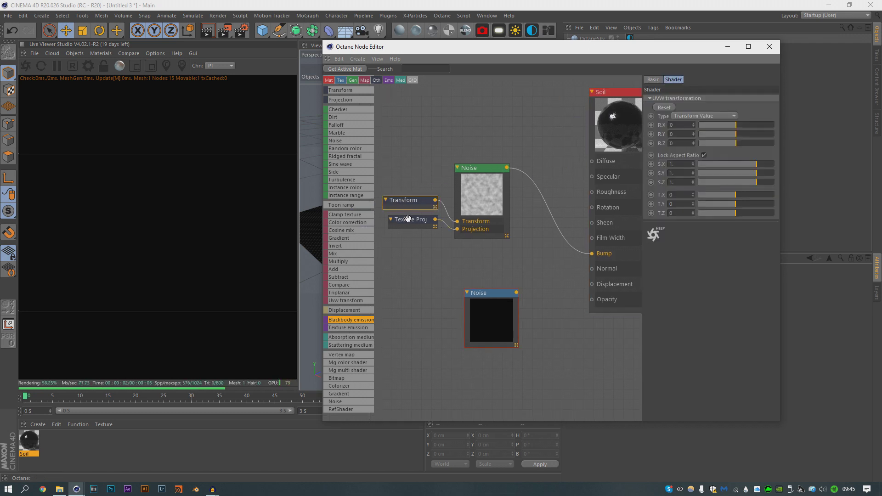
click(415, 219)
Scale the Octane Noise's transform uniformly to 0.175 on all axes.
click(403, 200)
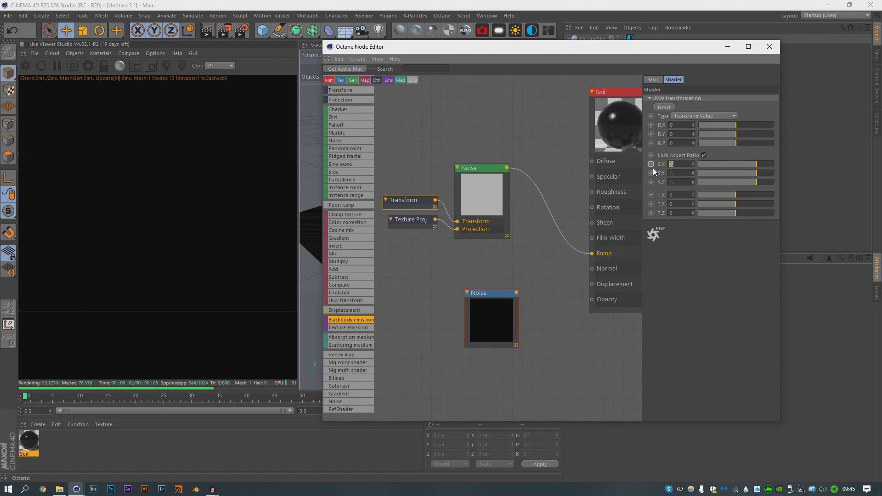
key(Return)
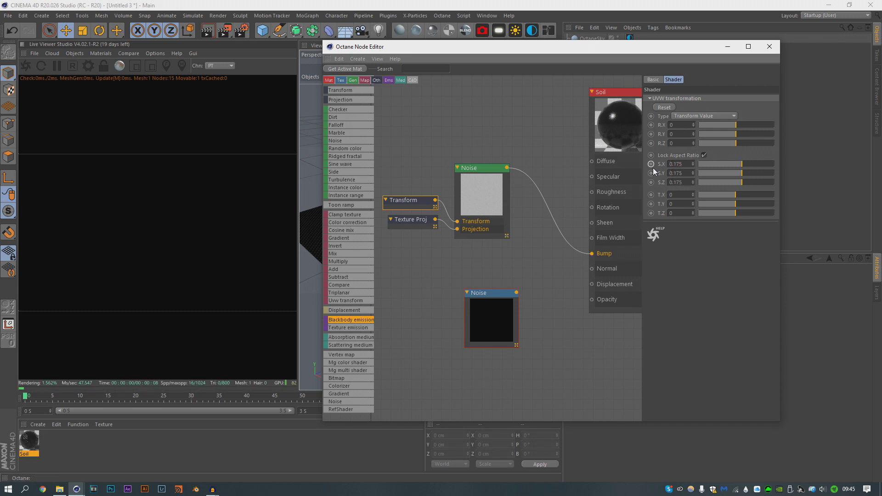
click(426, 222)
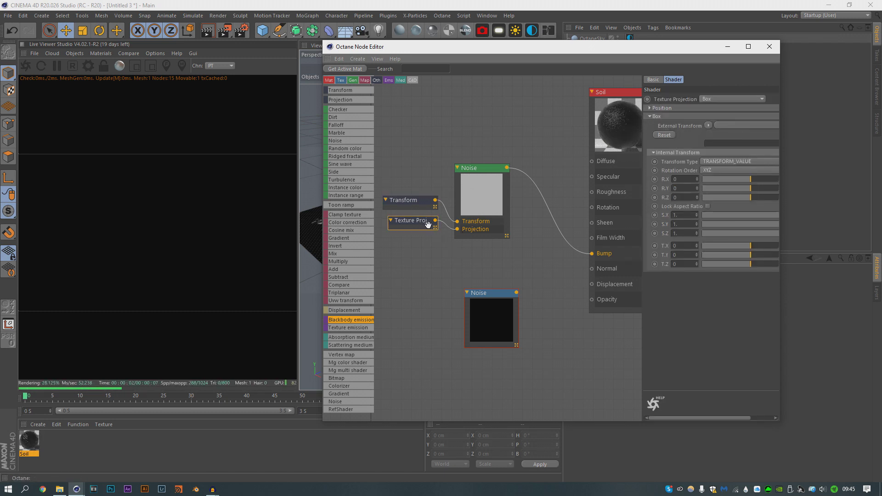
Set the Octane Noise's octaves to 4.
click(482, 202)
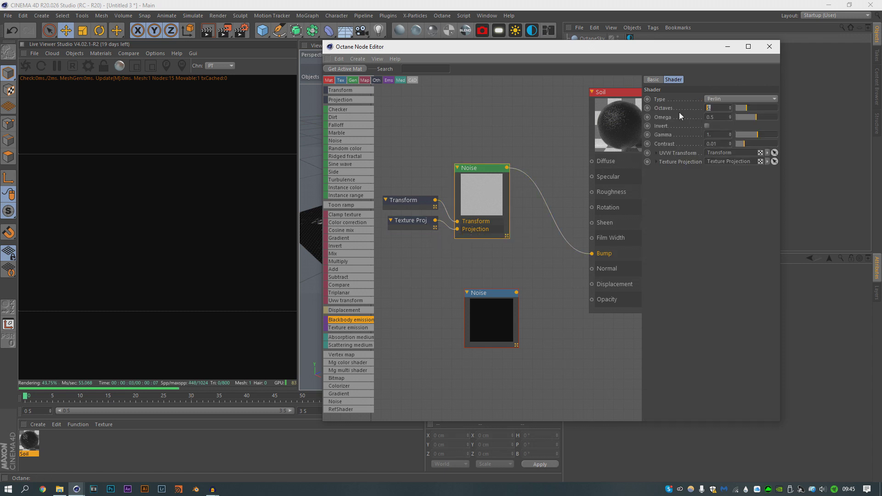
text(4)
key(Return)
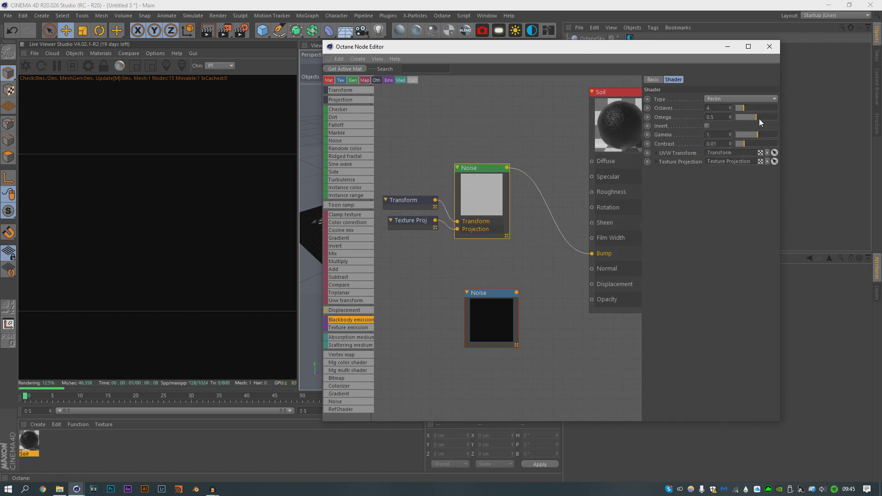
Set the Octane Noise's omega to 1 and its gamma to 0.8.
drag(759, 119, 811, 131)
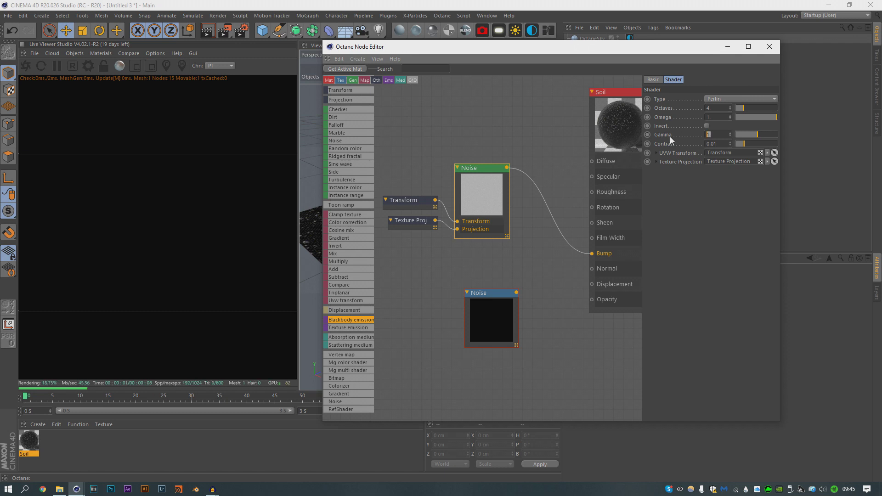
text(0.8)
key(Return)
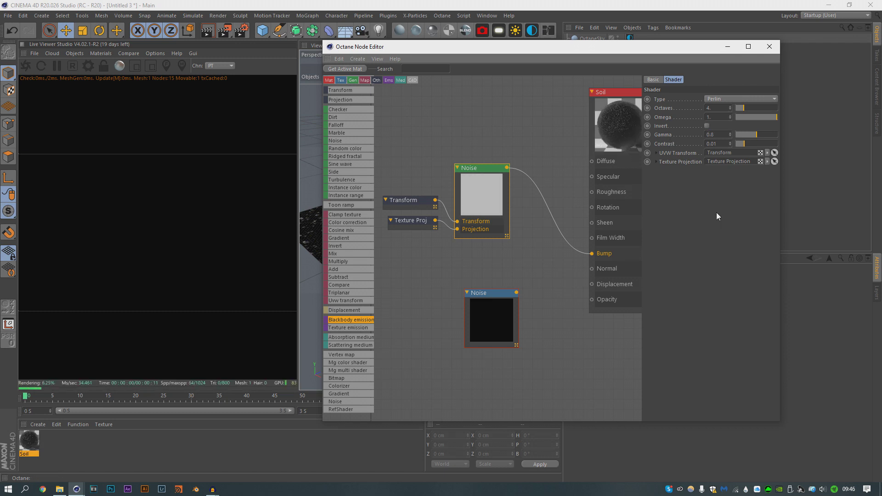
Set the Octane Noise's contrast to 3.
double_click(715, 143)
text(3)
key(Return)
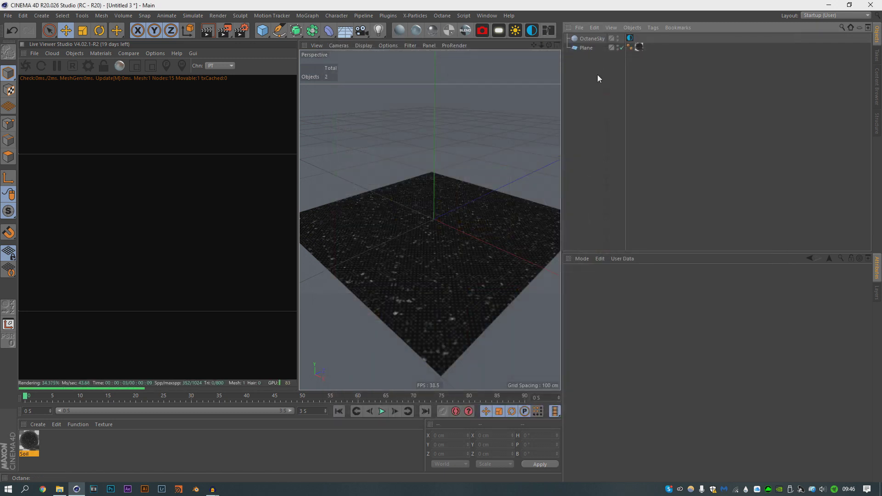
Add an Octane area light, move it to about Z -117 cm, and lock the Live Viewer's resolution.
click(498, 30)
drag(480, 218, 345, 267)
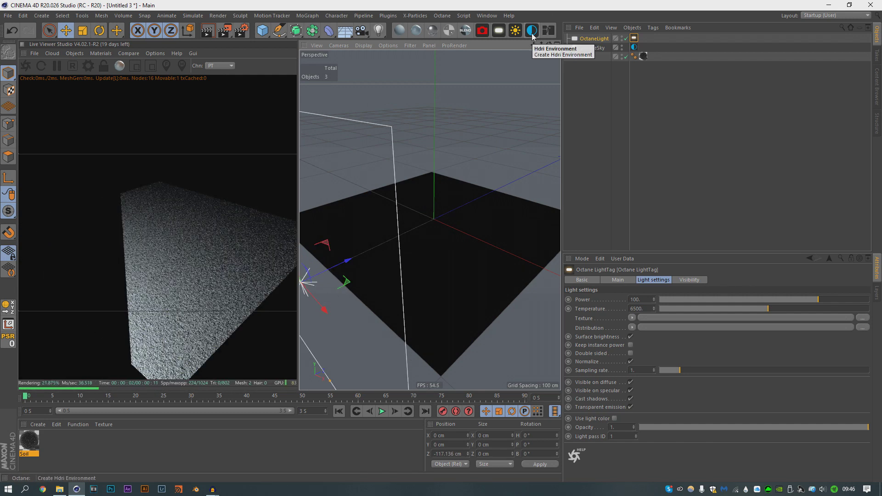
click(103, 66)
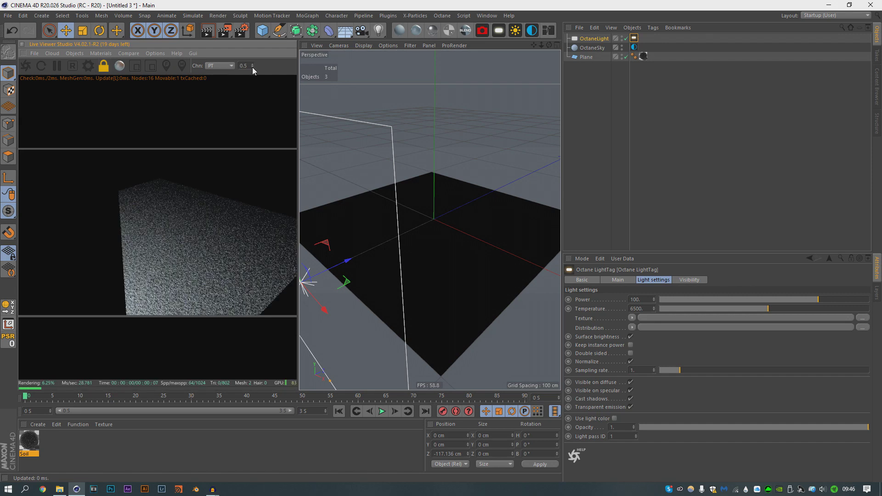
Move the area light to about Y 24 cm and Z -169 cm, off the plane's edge.
key(F2)
click(339, 45)
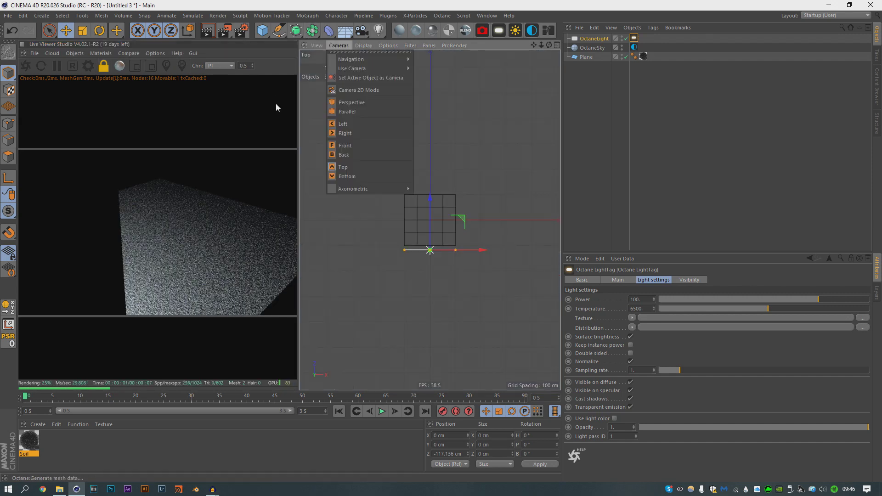
click(350, 102)
scroll(395, 221, up, 5)
alt+drag(395, 221, 459, 216)
drag(393, 191, 363, 224)
Assign a Falloffmap shader to the area light's distribution.
click(633, 328)
mouse_move(659, 284)
mouse_move(699, 281)
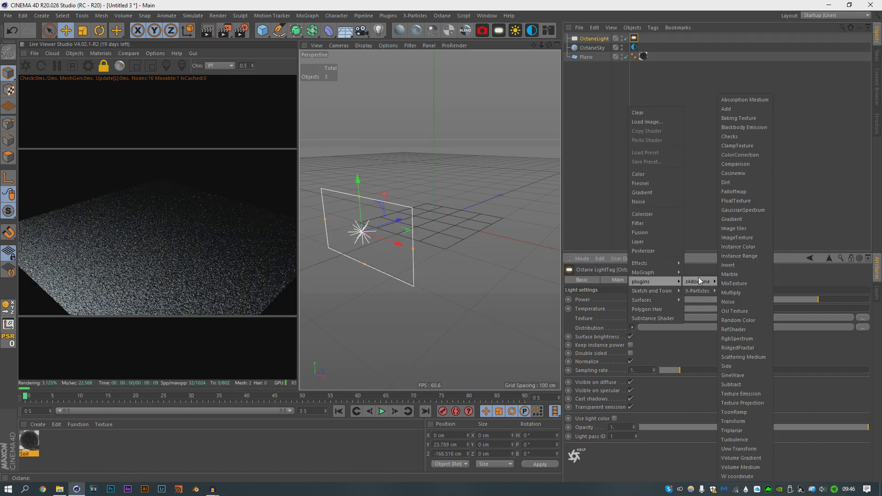
click(739, 192)
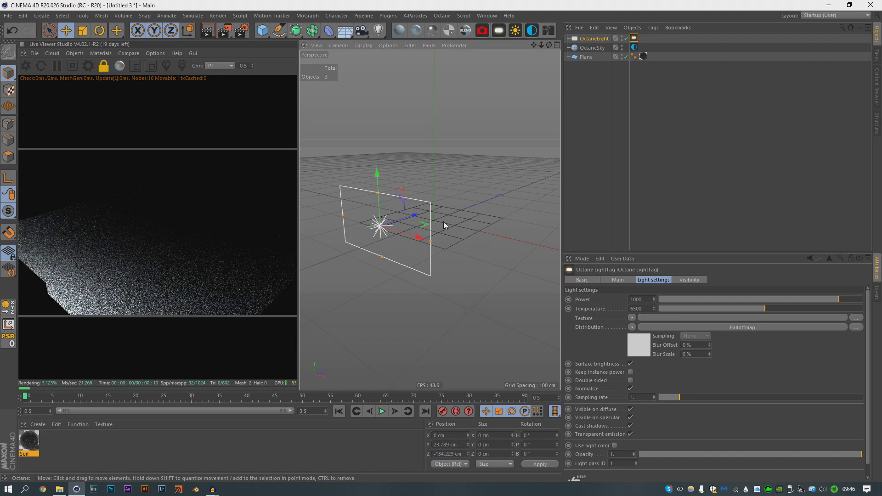
Set the area light's power to 1000 and move it to about Y 37 cm, Z -134 cm.
alt+drag(445, 224, 508, 187)
drag(450, 160, 452, 148)
alt+drag(470, 222, 393, 206)
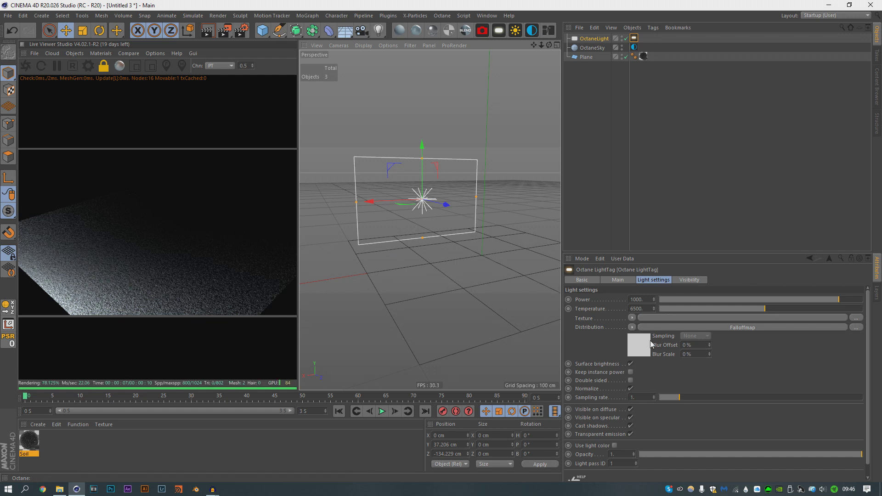
Duplicate the area light to about Z 86 cm on the opposite side and turn the copy 180° to face the plane.
scroll(475, 287, up, 5)
scroll(476, 275, down, 3)
ctrl+drag(391, 230, 594, 222)
alt+middle_drag(382, 254, 332, 246)
key(r)
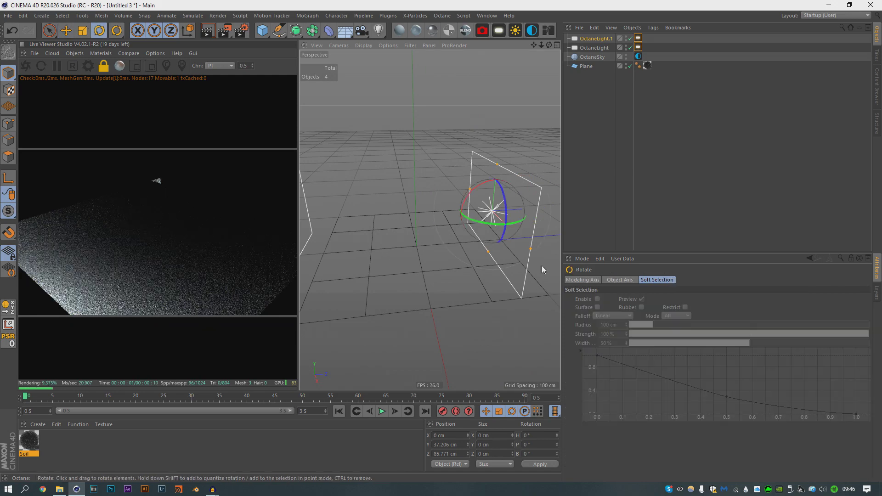
drag(521, 221, 497, 210)
Move the duplicated light to about Y 48 cm, Z 103 cm and tilt it to a pitch of about -18°.
key(e)
alt+drag(442, 267, 478, 249)
drag(451, 184, 450, 207)
drag(448, 191, 427, 201)
key(r)
Lower the duplicated light's Falloffmap maximum value to about 0.23.
click(639, 39)
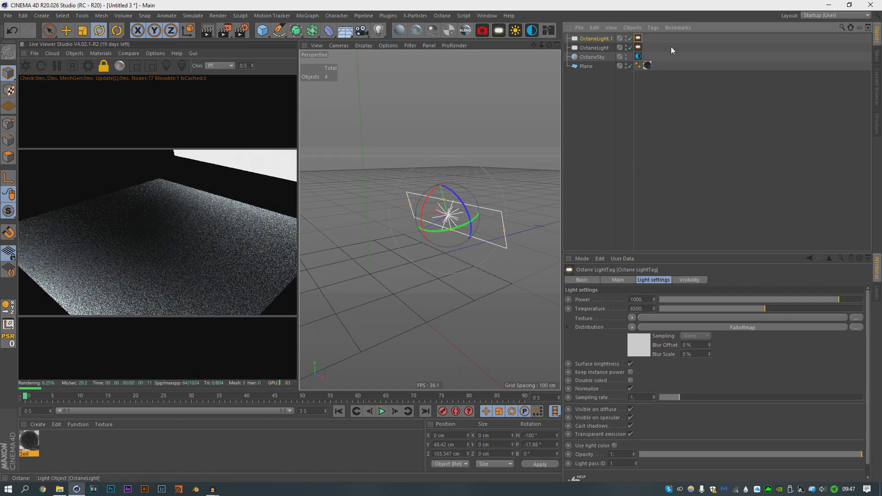
click(644, 345)
drag(715, 318, 701, 321)
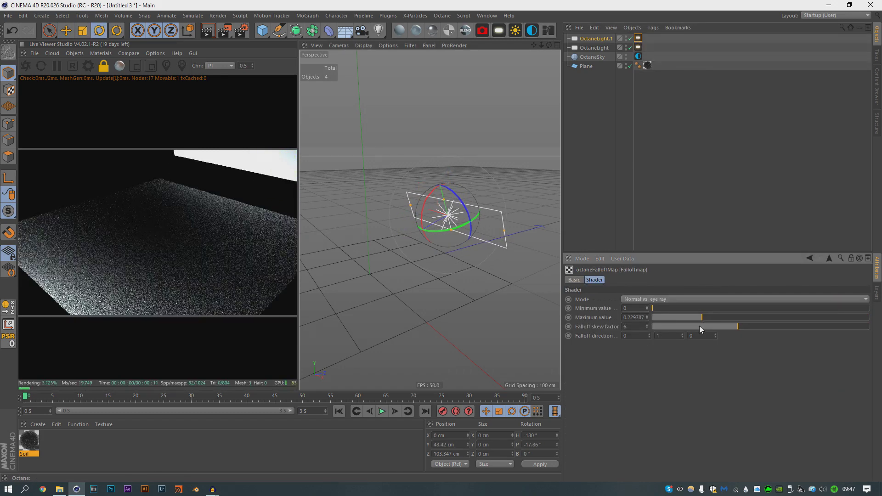
click(415, 252)
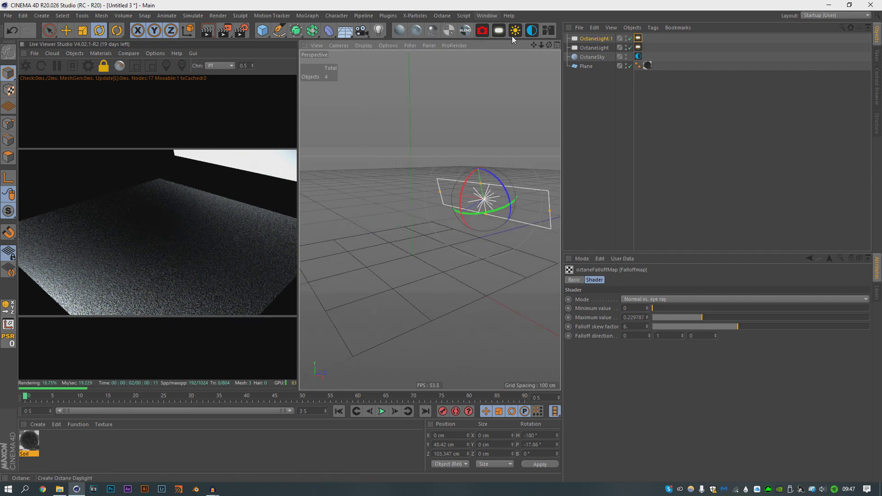
Add one more Octane area light at the scene centre and rotate it to a pitch of -90°.
click(498, 30)
click(498, 30)
key(ctrl+z)
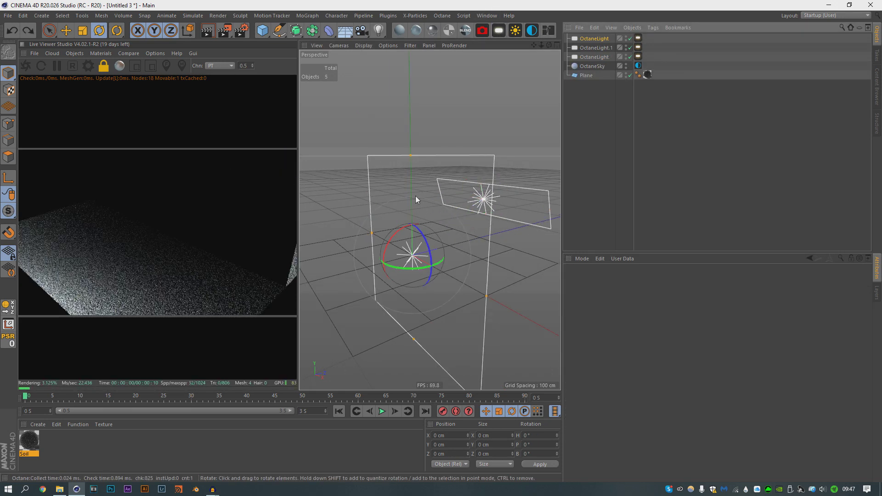
click(401, 234)
drag(401, 233, 447, 226)
Raise the new light to about 130 cm above the plane and change its area shape to a disc.
key(e)
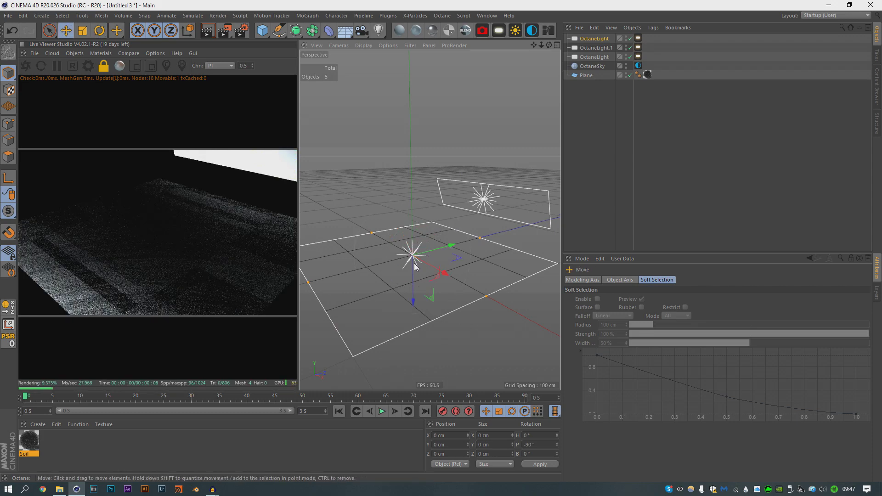
drag(411, 285, 430, 157)
click(590, 39)
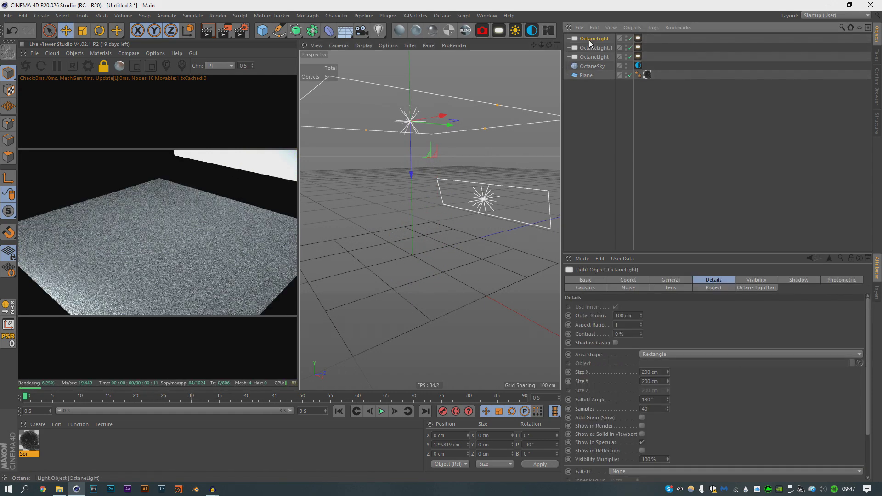
click(665, 354)
click(655, 362)
Assign a Falloffmap shader to the overhead disc light's distribution.
click(638, 38)
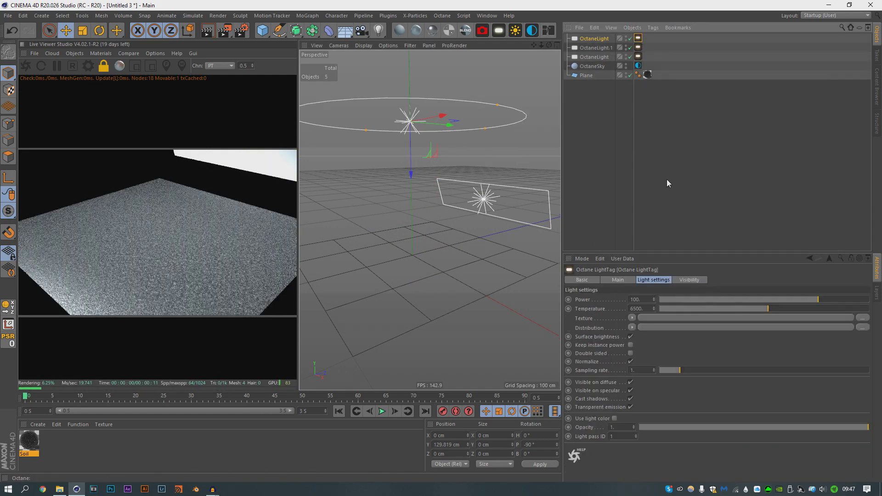
click(632, 327)
mouse_move(652, 281)
mouse_move(698, 281)
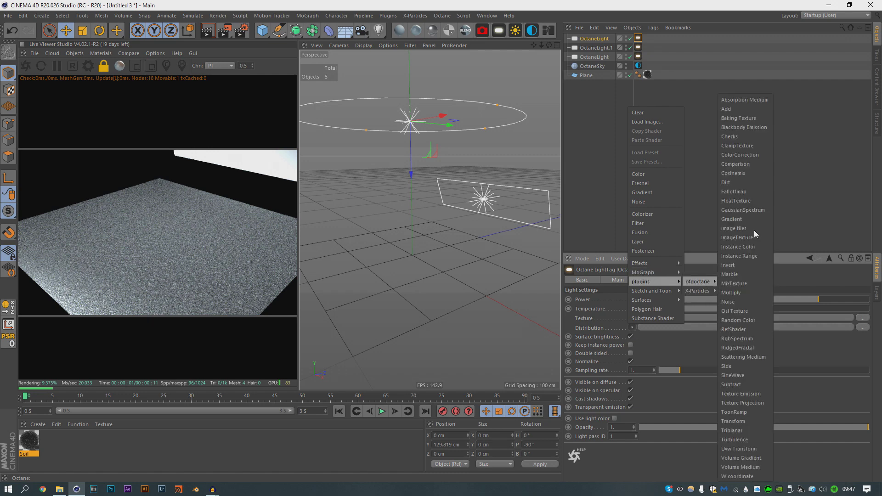
click(733, 191)
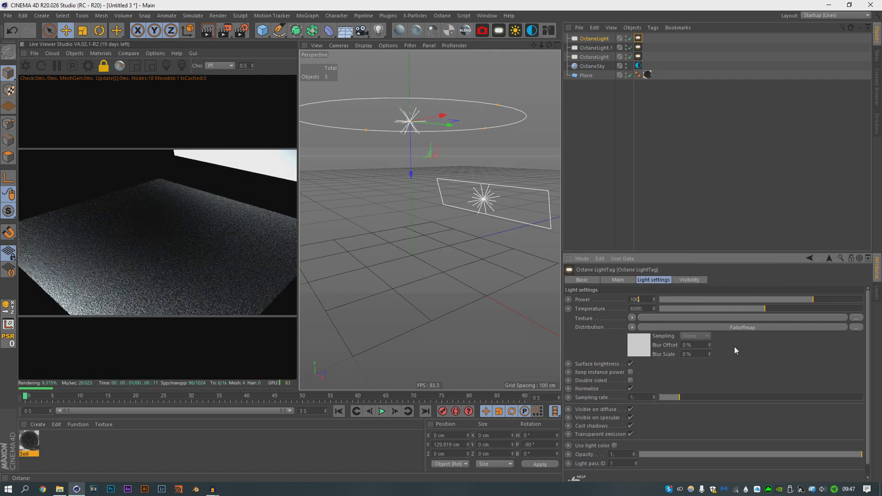
Set the overhead disc light's power to 1000 and raise it further above the plane.
text(0)
key(Return)
drag(410, 173, 418, 122)
click(594, 128)
Add an Octane camera, look through it, and set its focal length to Portrait (80 mm).
click(482, 30)
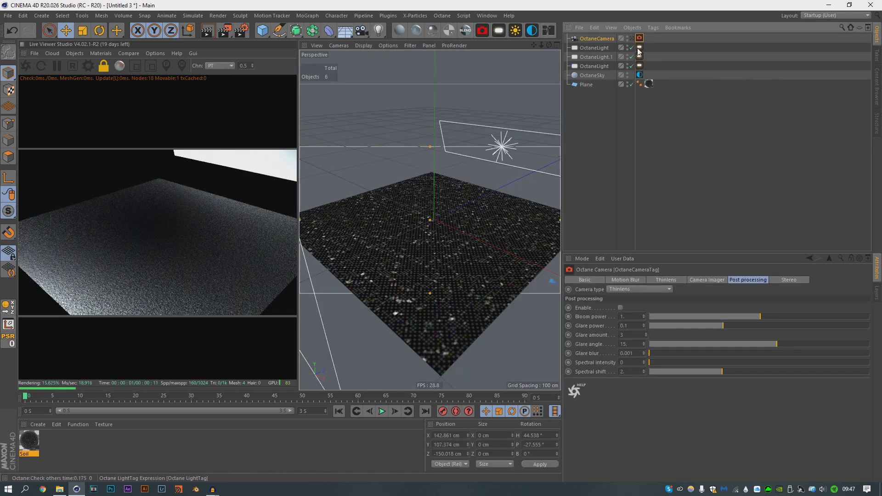
click(596, 39)
click(681, 317)
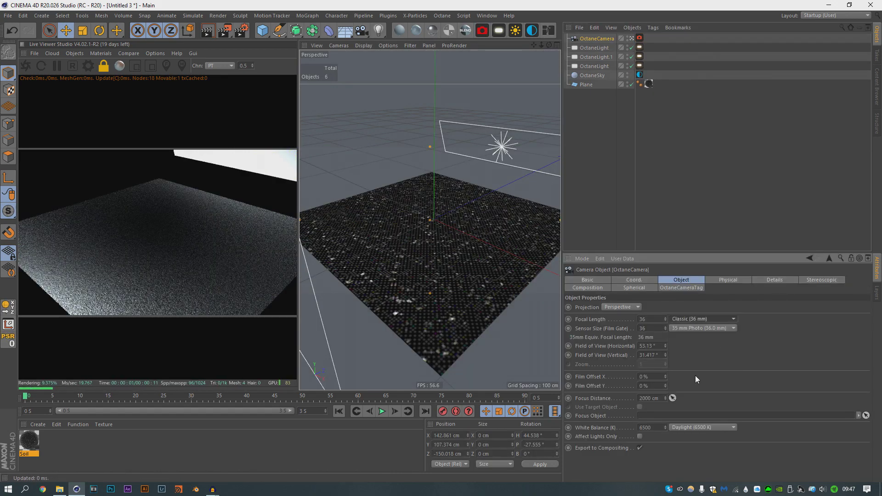
click(695, 375)
Orbit the Octane camera to look diagonally down across the soil plane so that the surface fills the frame.
mouse_move(453, 250)
alt+mouse_down()
mouse_move(346, 241)
mouse_move(498, 252)
mouse_move(448, 248)
mouse_move(462, 198)
mouse_move(464, 230)
mouse_move(451, 222)
mouse_move(449, 233)
alt+mouse_up()
alt+middle_drag(461, 226, 404, 227)
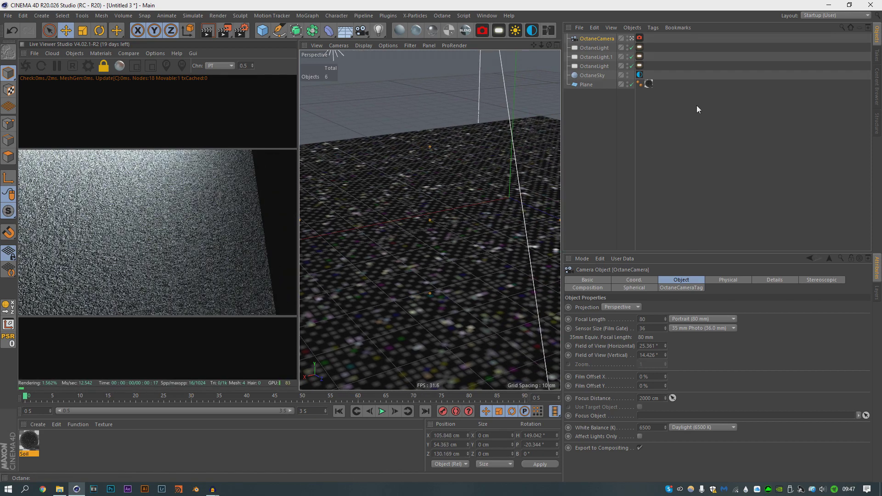
alt+drag(436, 200, 449, 196)
Open the visibility settings of the Octane light tags.
click(645, 45)
drag(645, 45, 643, 69)
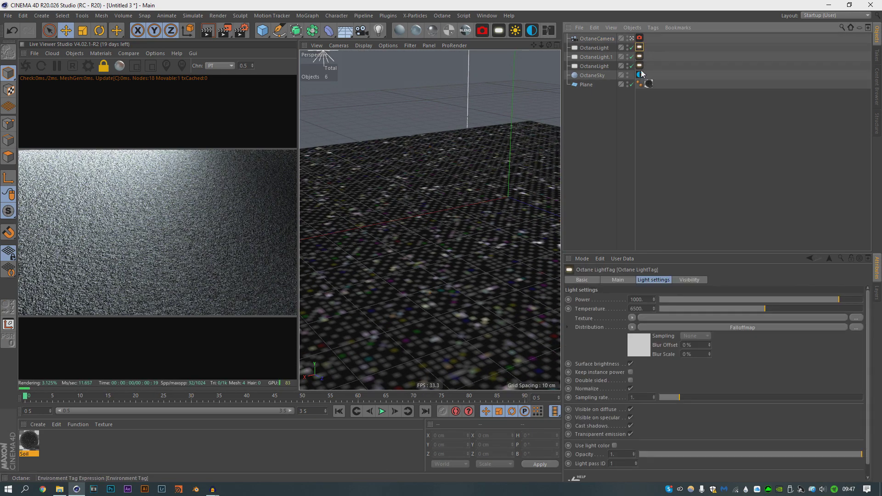
click(687, 280)
Reposition the Octane camera to about X 131, Y 70, Z 166 cm with a pitch of about -22°.
click(590, 38)
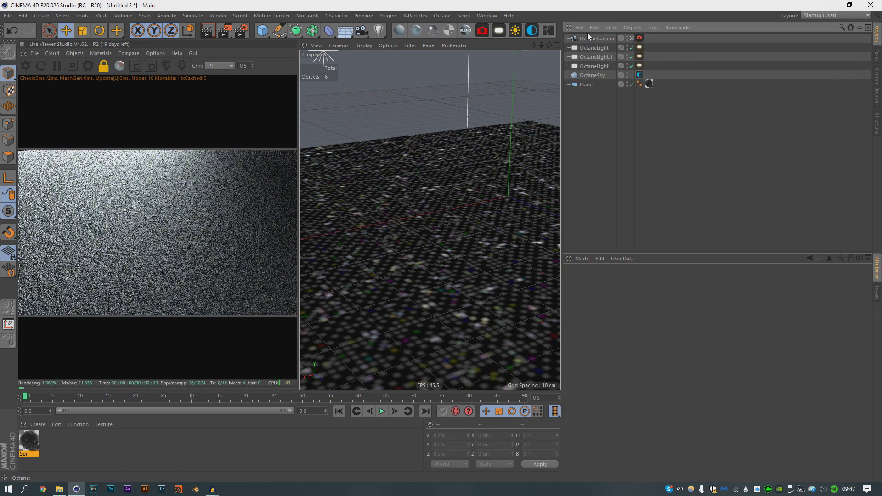
alt+drag(398, 216, 426, 248)
alt+right_drag(426, 246, 427, 223)
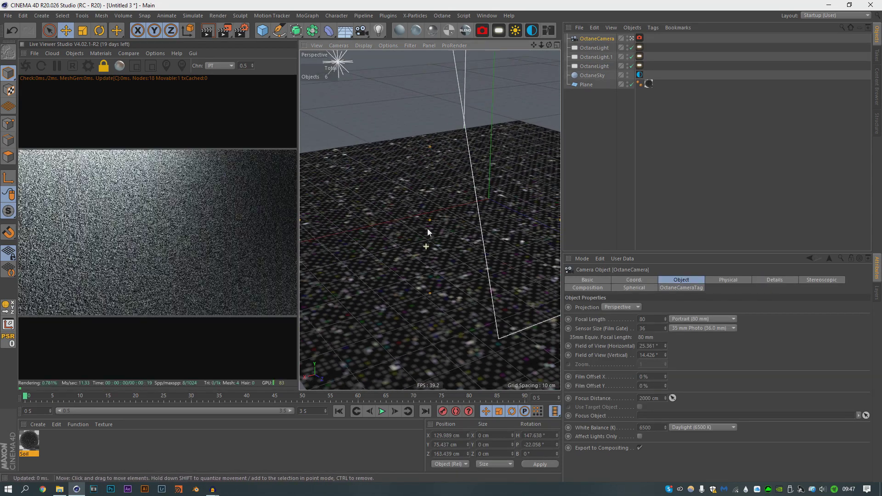
alt+middle_drag(443, 236, 439, 227)
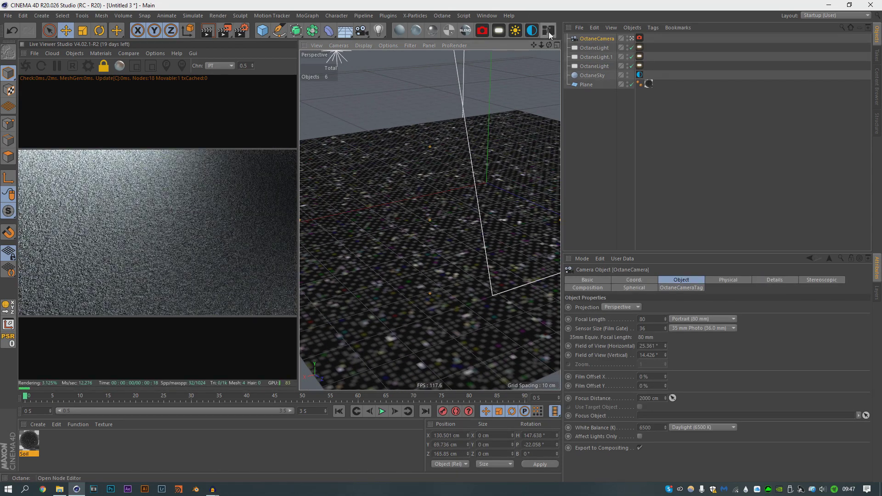
Add a Displacement node to the Soil material and connect the Cinema 4D Noise through it to the Displacement input.
click(548, 31)
drag(413, 112, 529, 61)
scroll(306, 363, down, 4)
drag(321, 419, 398, 341)
drag(323, 327, 479, 293)
drag(432, 347, 411, 305)
drag(484, 309, 482, 307)
drag(575, 299, 573, 296)
drag(503, 296, 494, 296)
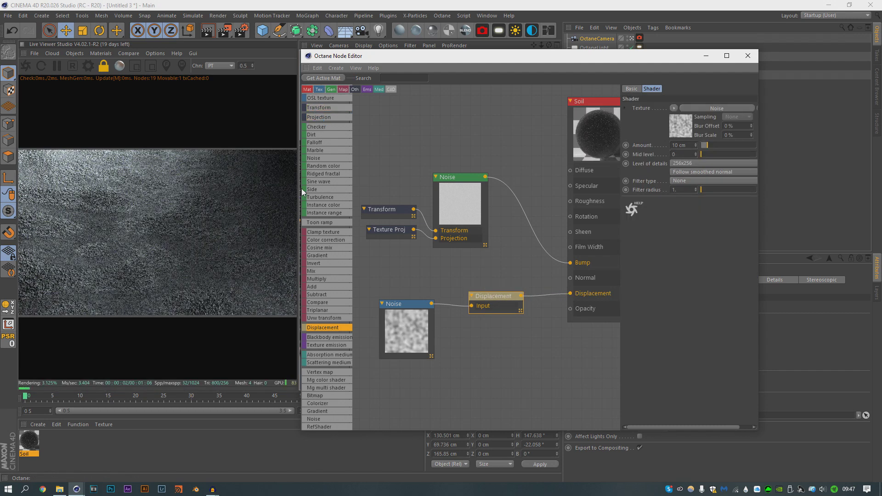
Set the Displacement node's level of details to 2048x2048.
drag(301, 188, 316, 189)
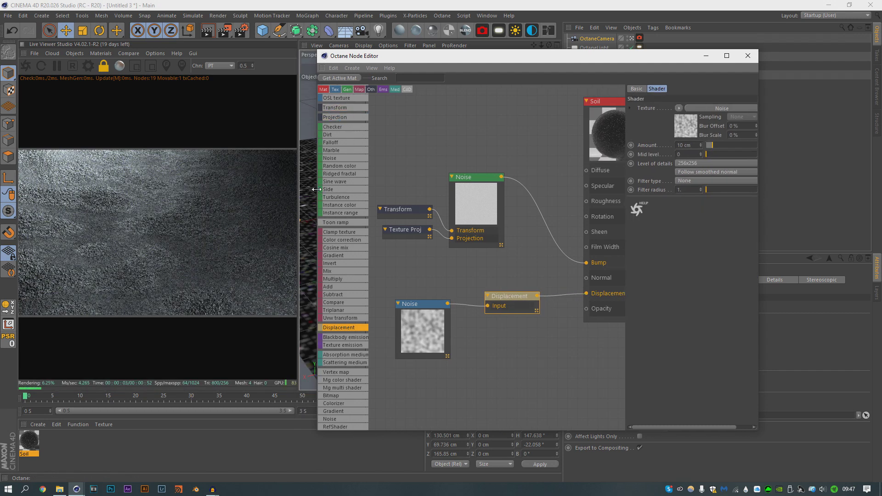
click(421, 315)
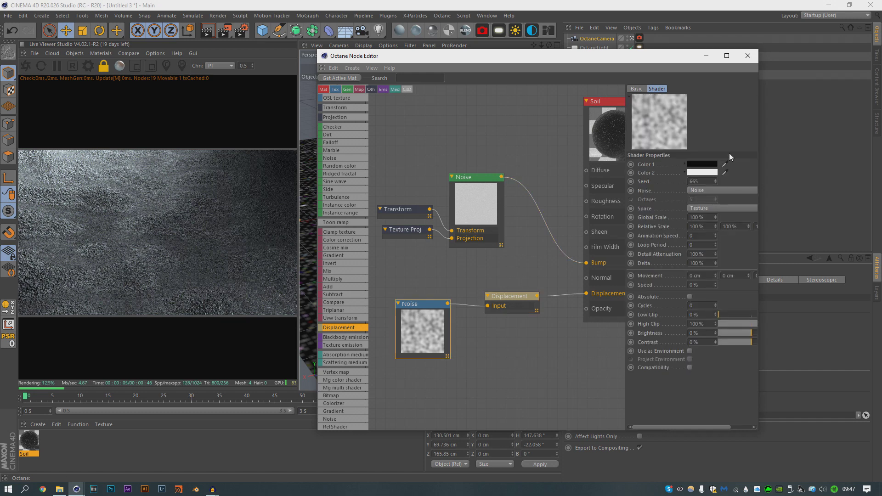
click(514, 304)
click(687, 163)
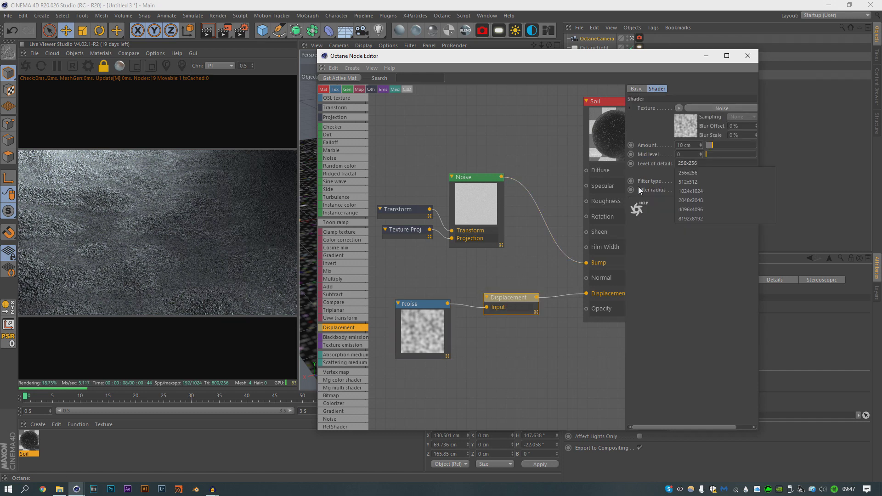
click(690, 201)
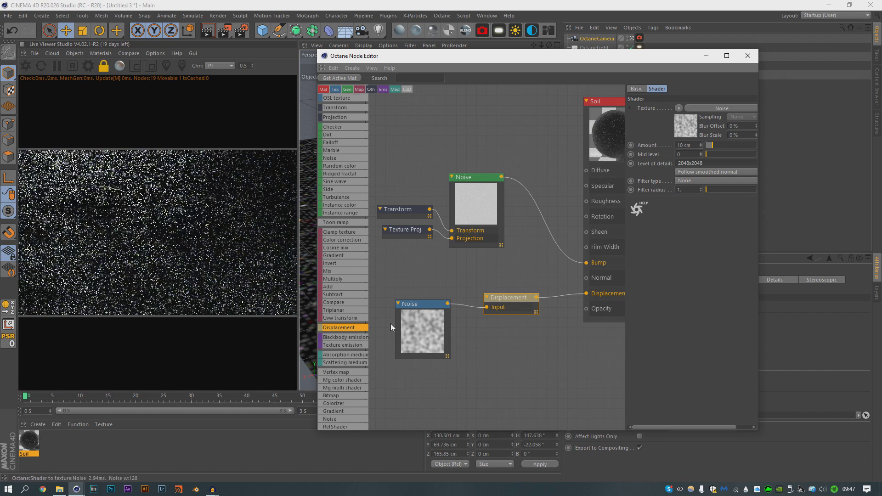
Change the displacement Noise shader's noise type to Turbulence.
click(404, 323)
drag(627, 207, 548, 210)
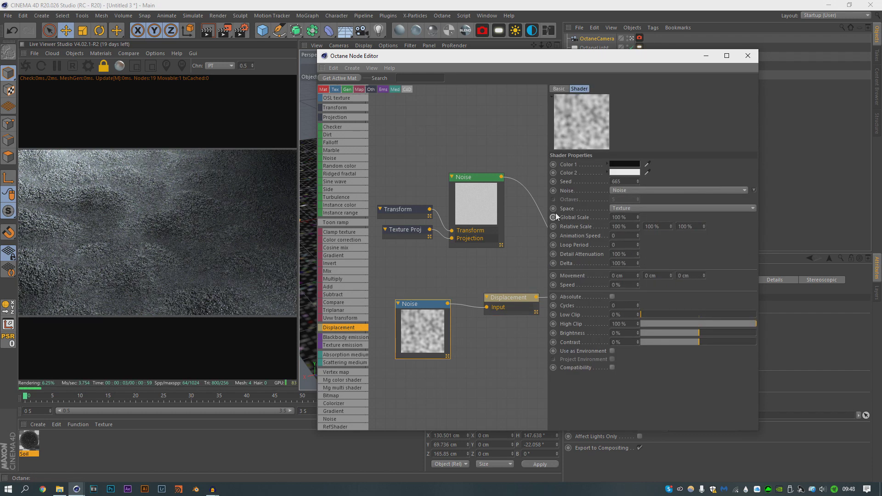
click(636, 189)
click(626, 392)
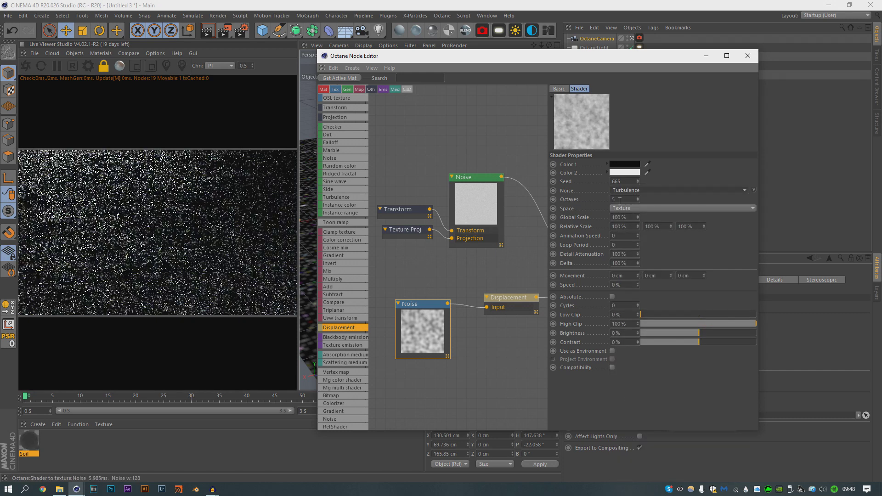
Set the displacement Noise shader's octaves to 14.
drag(620, 199, 608, 199)
text(14)
key(Return)
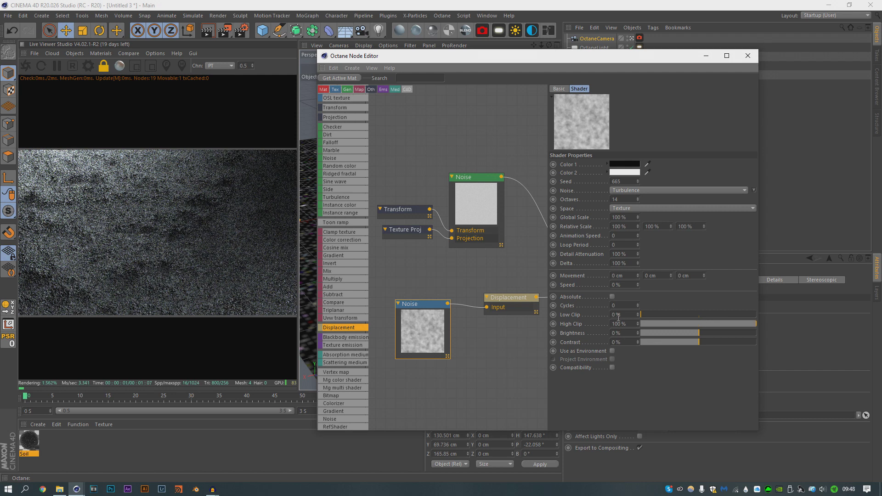
Set the displacement Noise shader's low clip to 43%.
double_click(618, 315)
text(43)
key(Return)
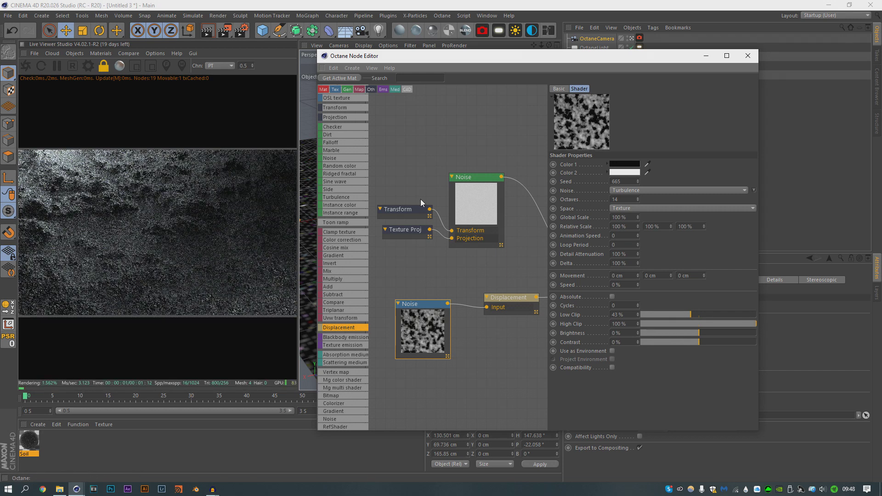
Enable the Camera Imager on the Octane camera tag and lower its gamma to about 0.744.
click(747, 55)
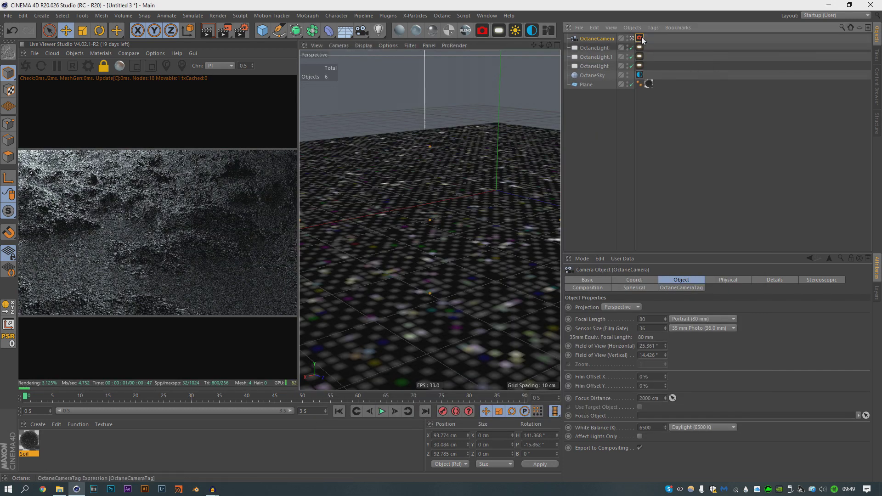
click(639, 38)
click(706, 279)
click(632, 308)
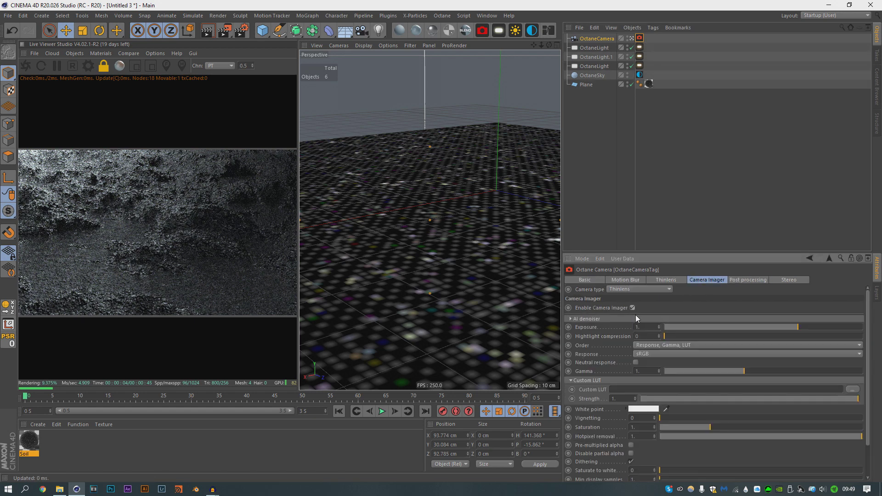
drag(738, 370, 733, 371)
Load GSG_LUT_Sample_Analog 4.cube as the camera's custom LUT.
click(852, 389)
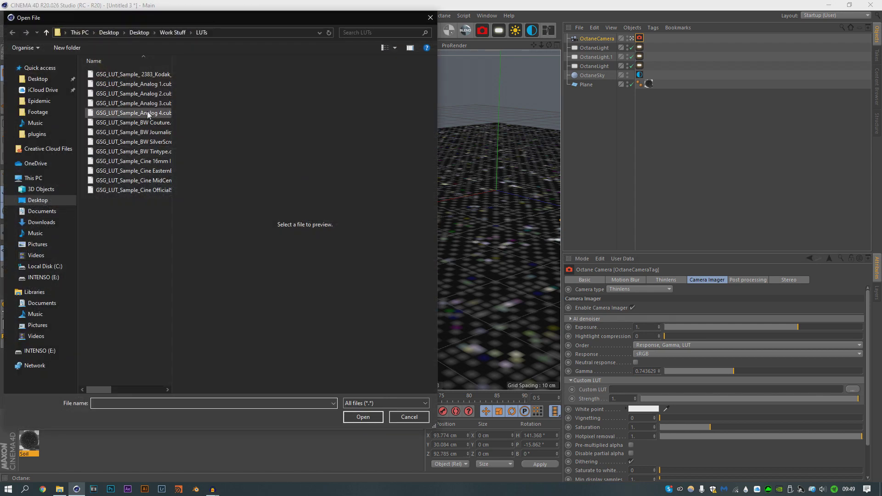
click(147, 113)
click(376, 417)
Fine-tune the Camera Imager to a gamma of about 0.724 and an exposure of about 0.734.
drag(733, 373, 732, 379)
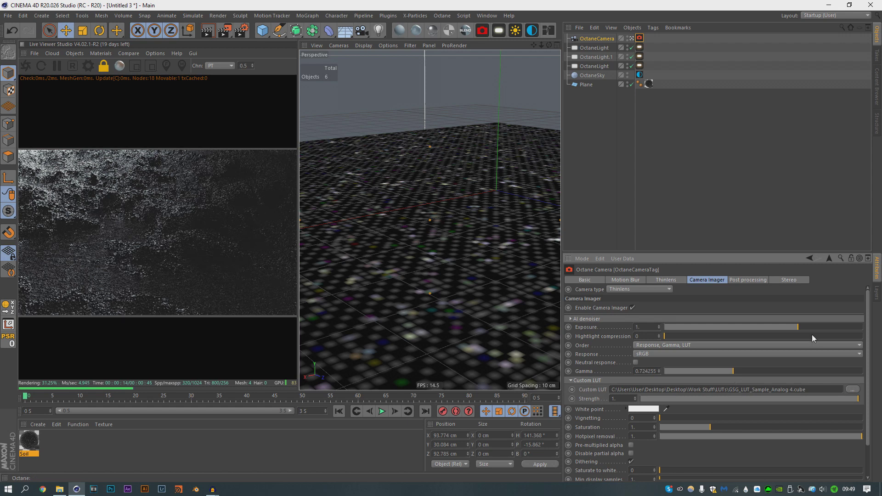
drag(798, 327, 792, 326)
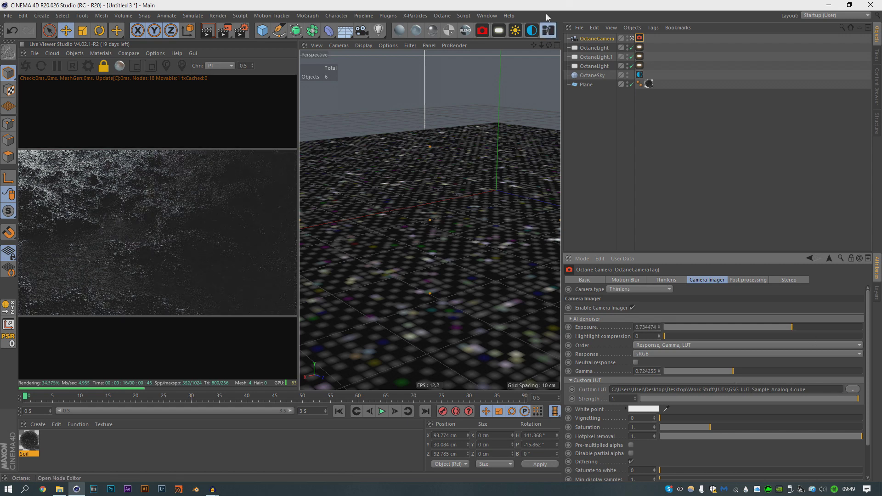
Raise the bump Noise node's contrast slightly in the Soil material's node graph.
click(547, 29)
click(342, 261)
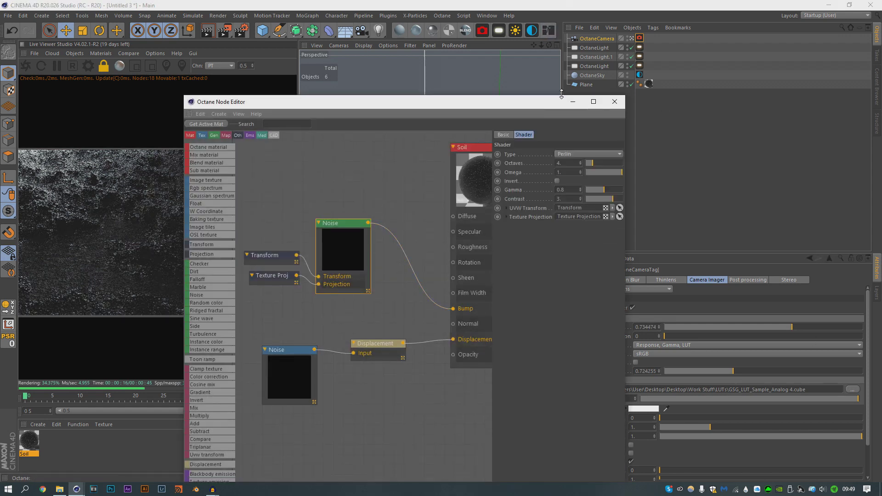
drag(526, 108, 671, 77)
drag(778, 156, 838, 156)
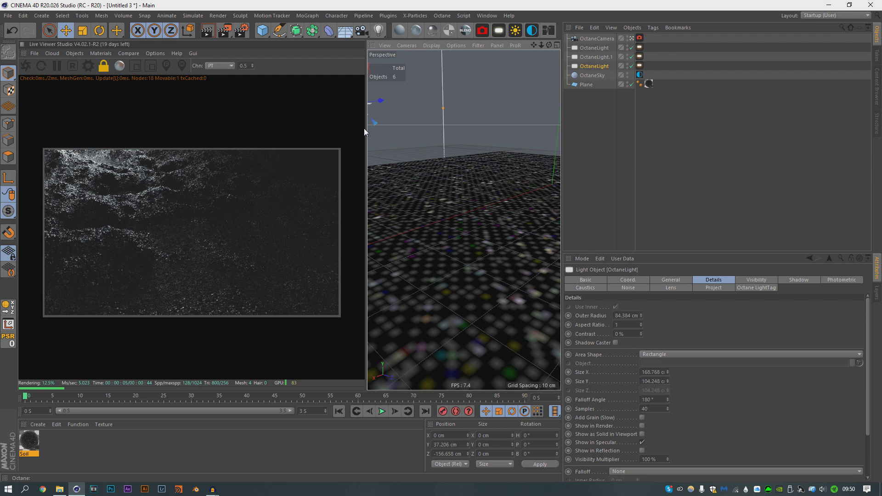
Duplicate the OctaneCamera to get a second camera for another shot.
key(ctrl+shift+a)
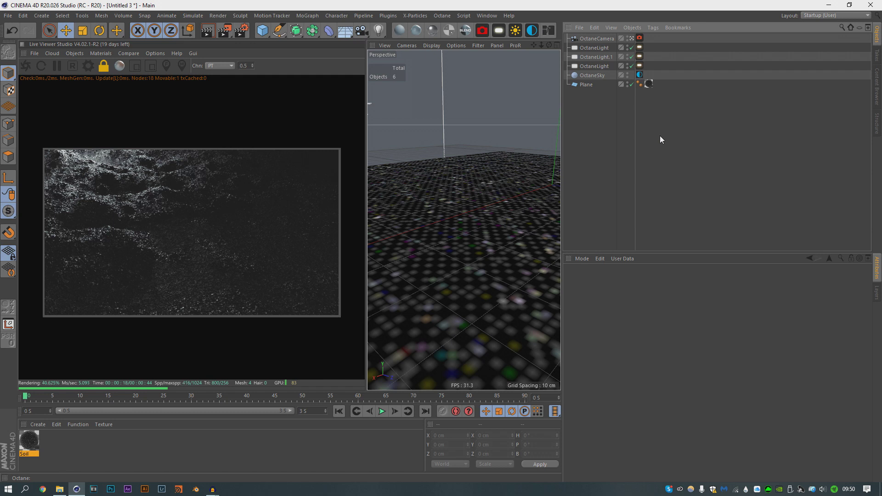
click(597, 39)
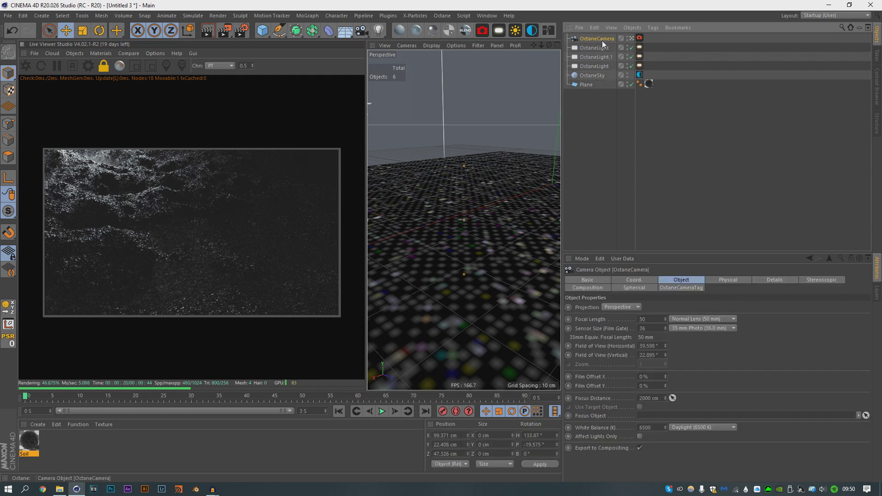
key(ctrl+c)
key(ctrl+v)
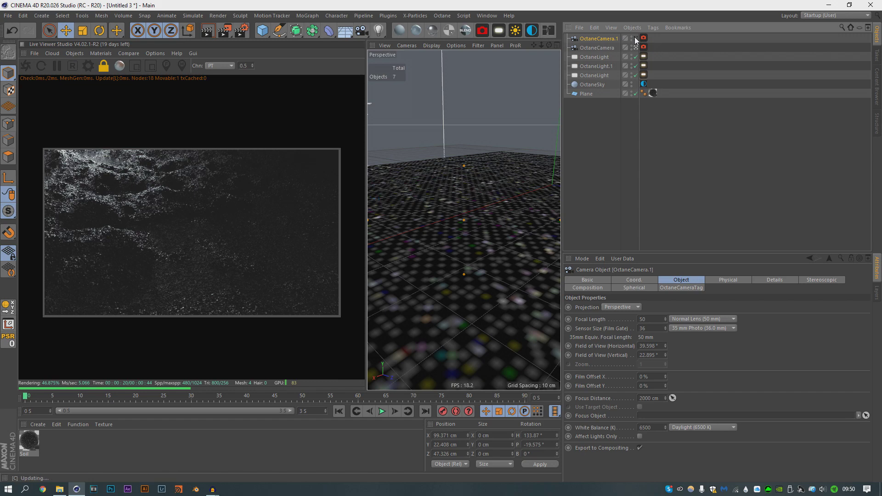
Reframe the duplicated camera from the opposite side of the terrain, with a heading of about 244° and a height of about 17 cm.
alt+drag(491, 184, 423, 214)
alt+drag(490, 221, 429, 238)
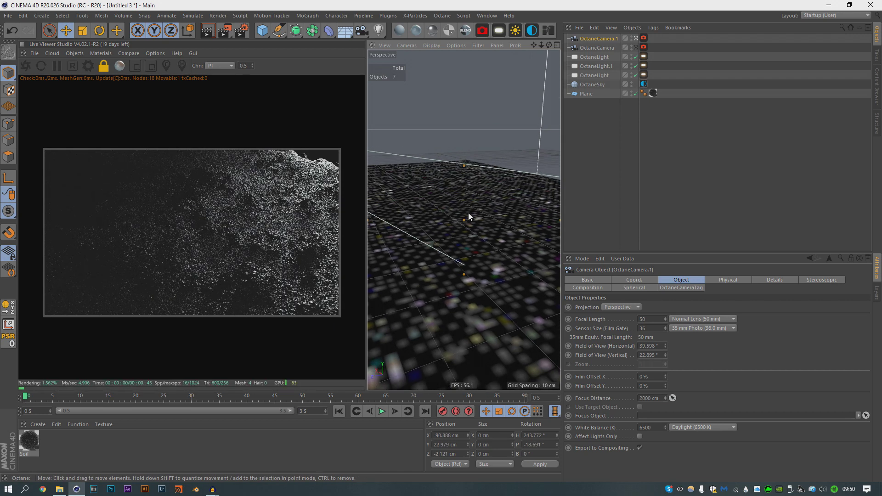
alt+drag(468, 213, 474, 202)
Open the Soil material's node graph and raise the Displacement node's level of details to 4096x4096.
double_click(29, 441)
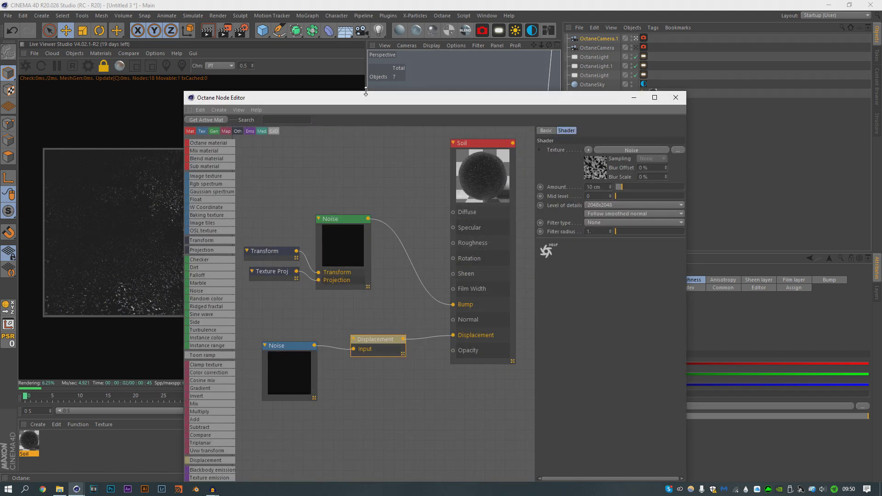
drag(362, 98, 527, 56)
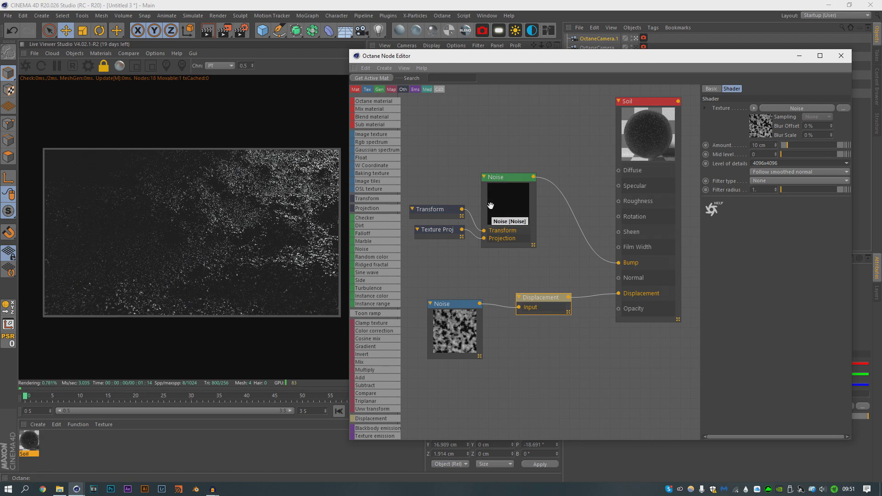
Set the bump Transform node's locked scale to 0.07 and check the connected Texture Projection and Noise nodes.
click(430, 209)
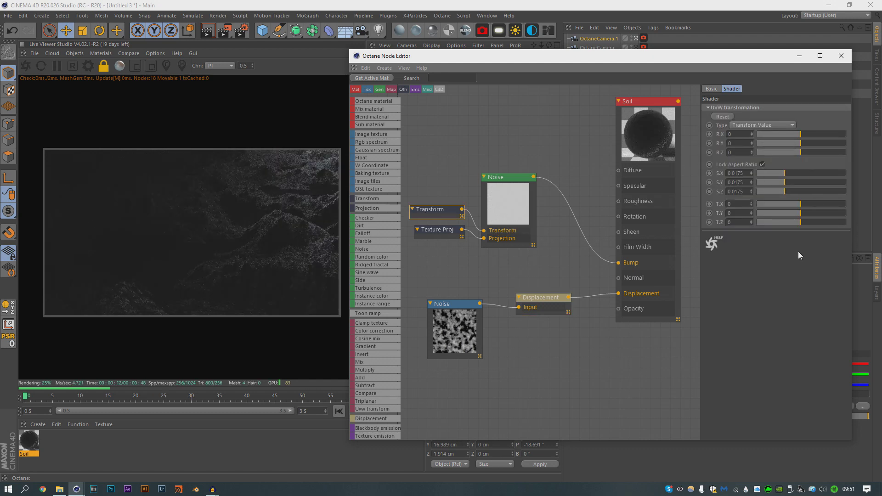
key(super)
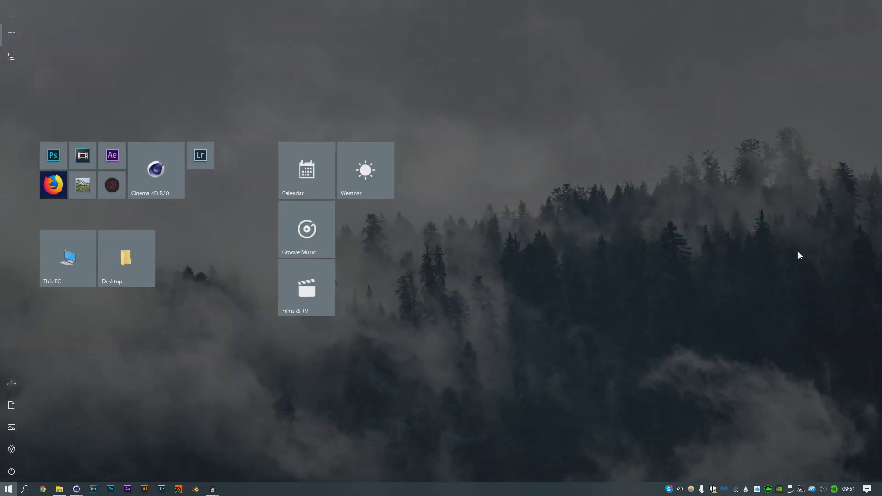
key(super)
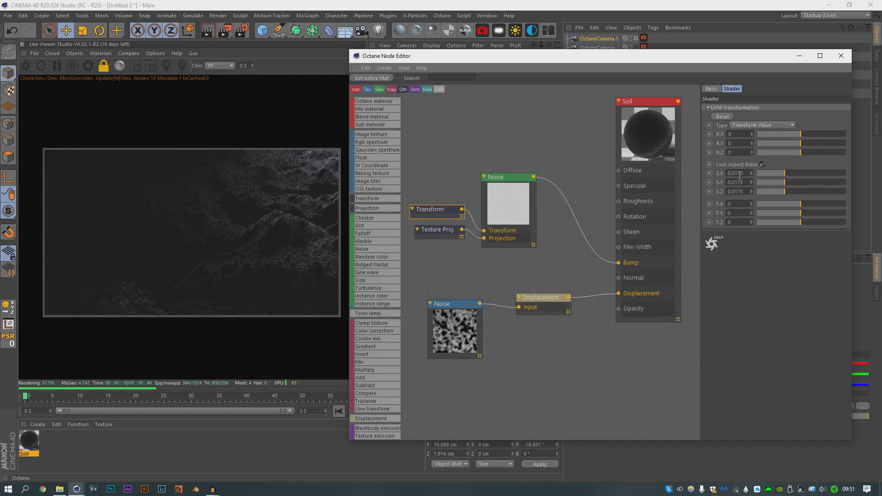
drag(740, 175, 735, 174)
text(7)
key(Return)
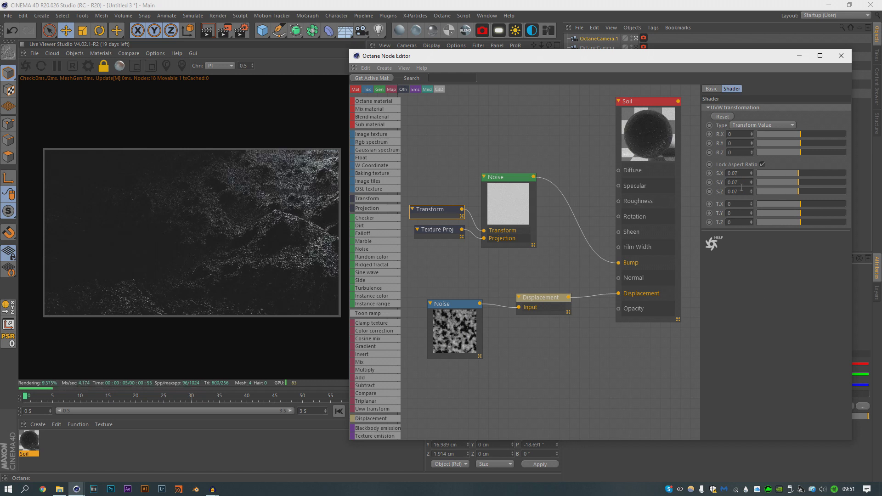
click(441, 229)
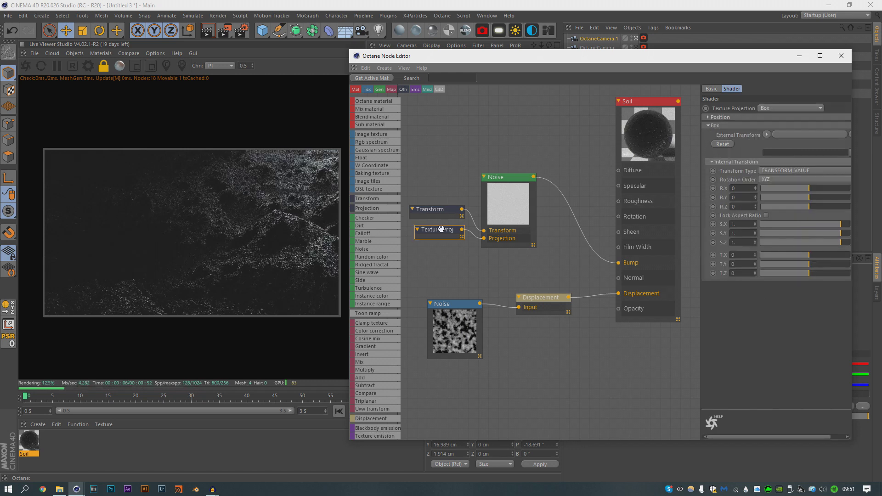
click(507, 202)
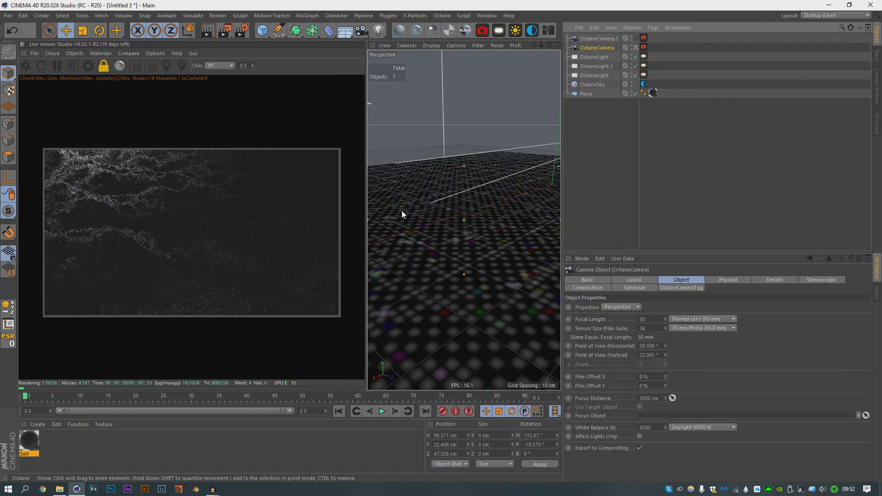
Reposition the original OctaneCamera over the terrain to about X 105.4, Y 19.7 and Z 22.1 cm.
alt+middle_drag(401, 210, 458, 214)
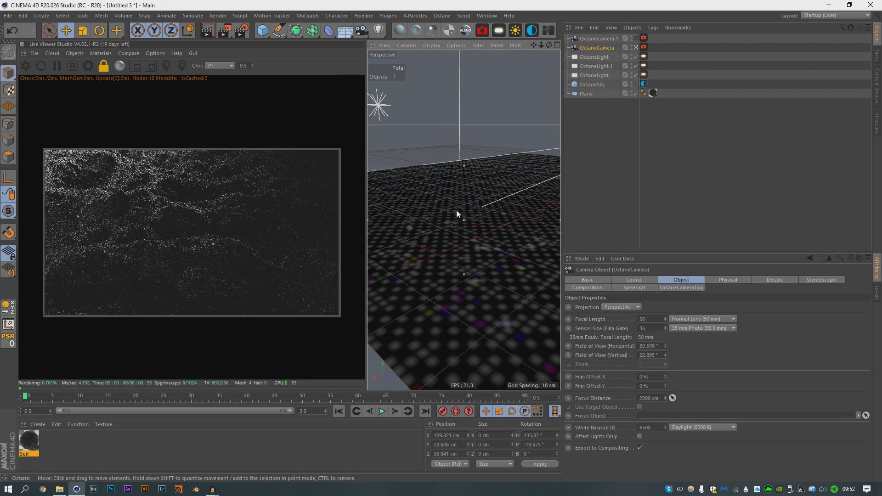
alt+right_drag(451, 206, 453, 195)
alt+middle_drag(425, 206, 450, 204)
alt+right_drag(442, 215, 440, 217)
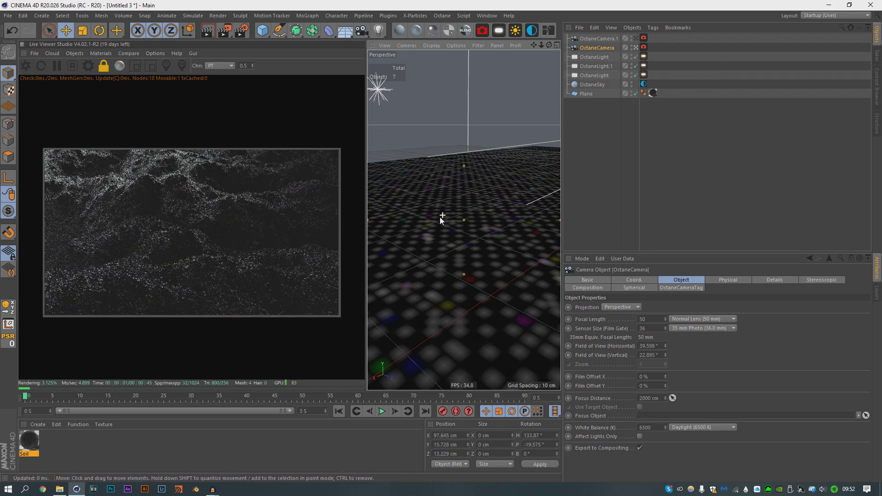
scroll(440, 219, down, 2)
Pick the render focus on the central soil mound and set the original camera's aperture to about 1.236 cm.
click(167, 65)
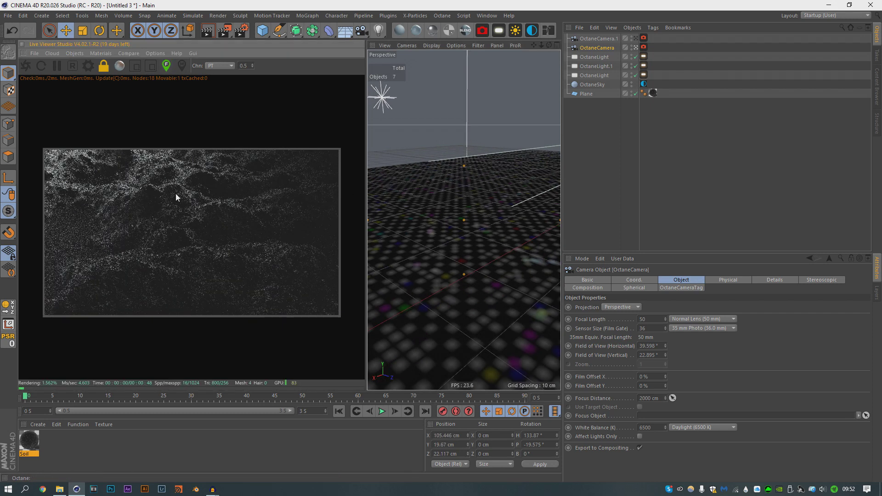
click(175, 194)
click(643, 48)
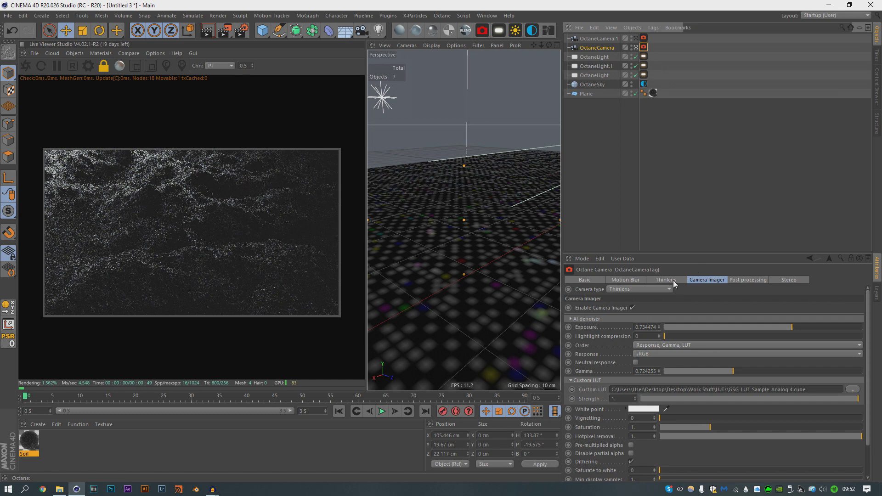
click(666, 280)
click(725, 326)
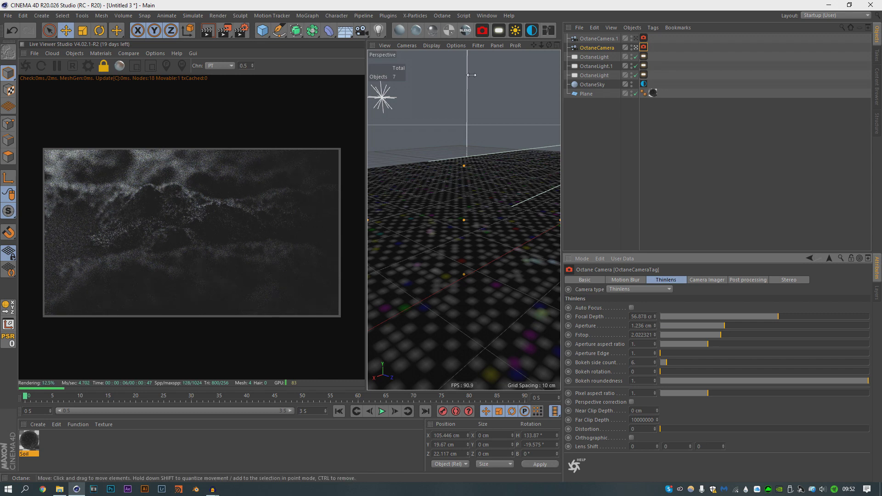
Reopen the Soil material's node graph and save the scene as Tutorial 2 in the Tutorial folder.
click(548, 30)
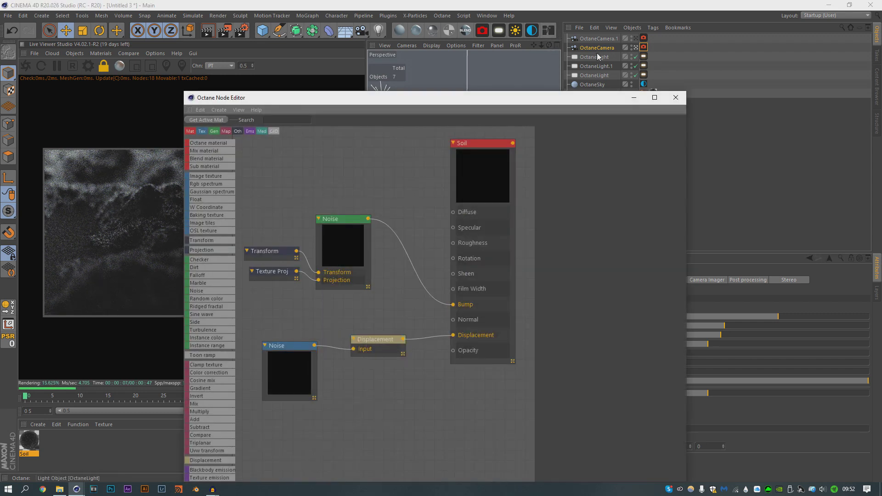
drag(400, 98, 580, 53)
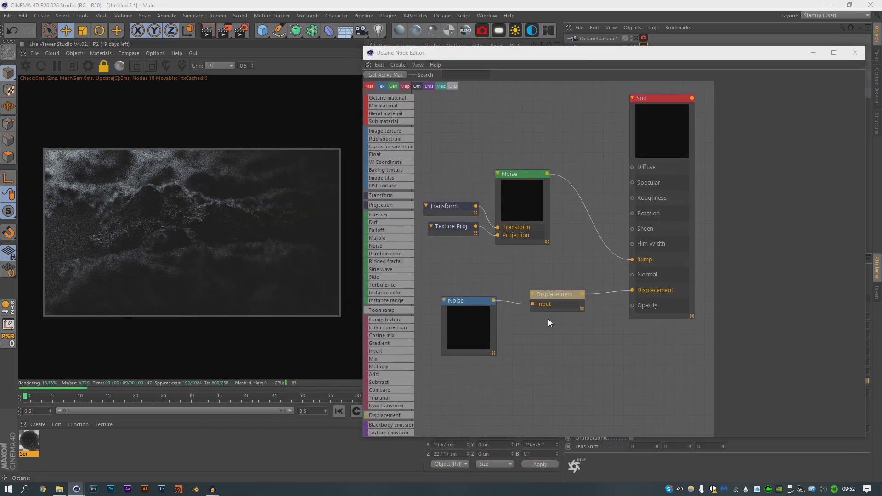
key(ctrl+s)
text(Tutorial 2)
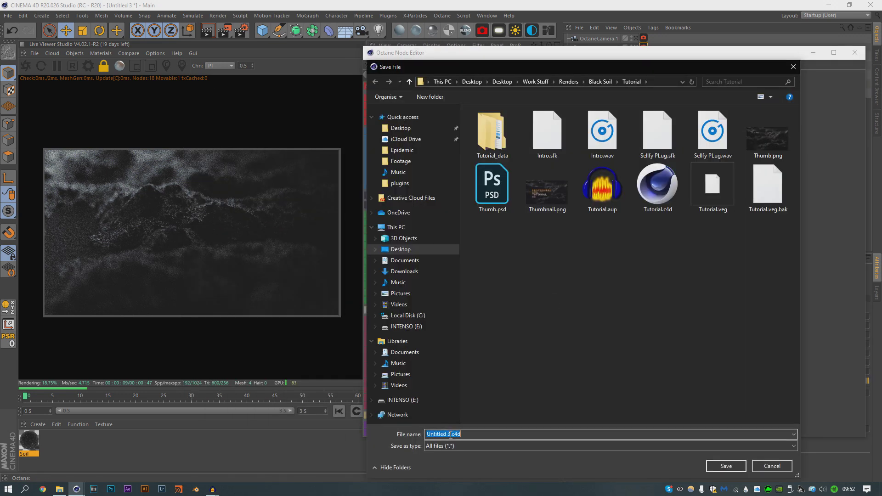
key(Return)
Set the Displacement node's level of details to 256x256.
click(761, 152)
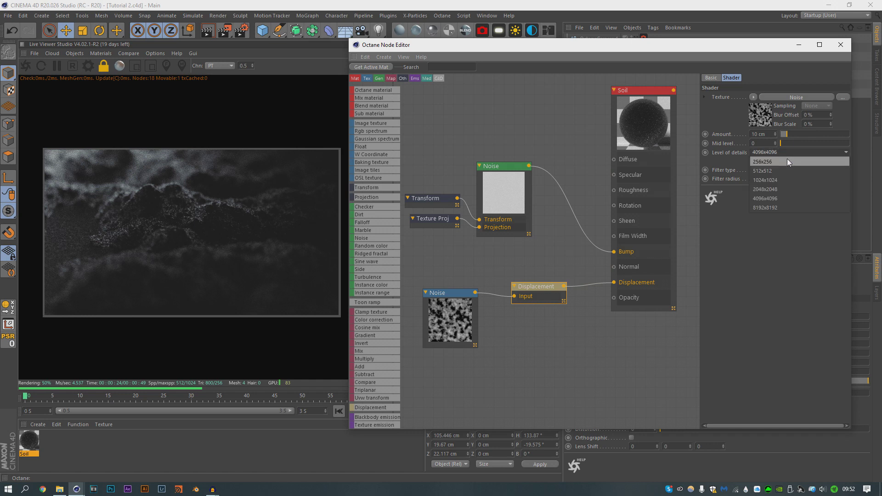
click(762, 162)
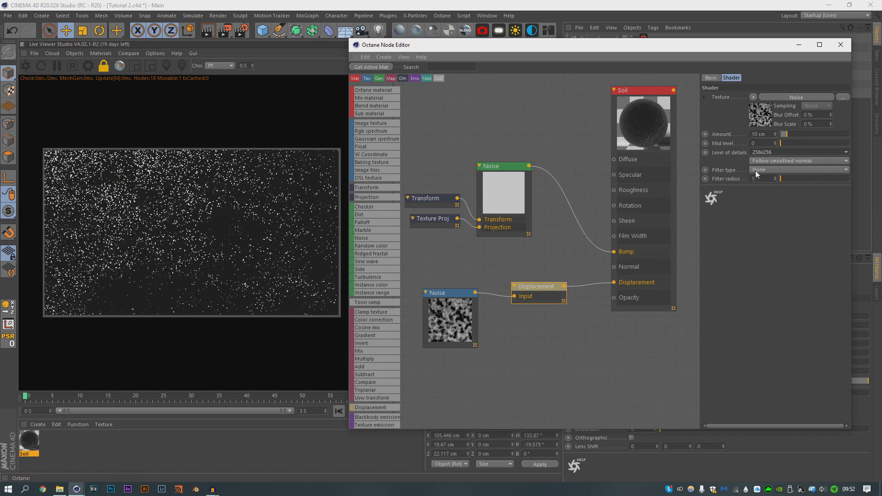
Keyframe the displacement Noise shader's animation speed at frame 0 and set the speed to 0.5.
click(448, 293)
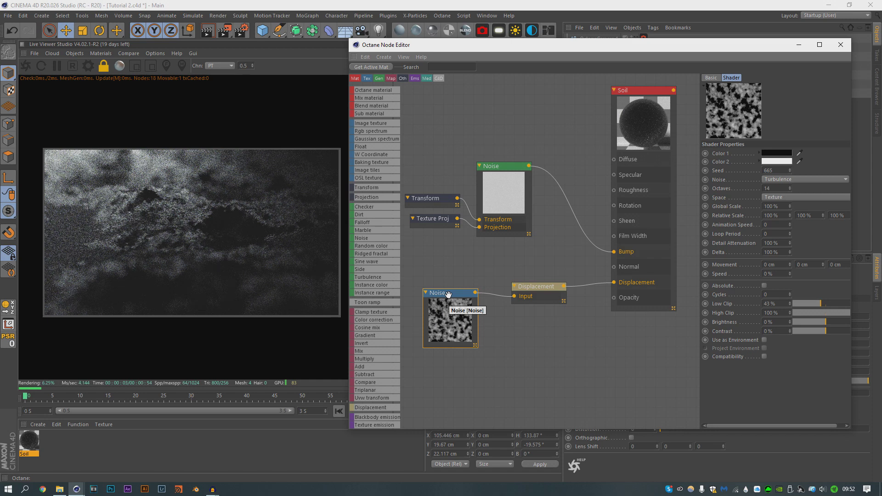
drag(696, 207, 679, 203)
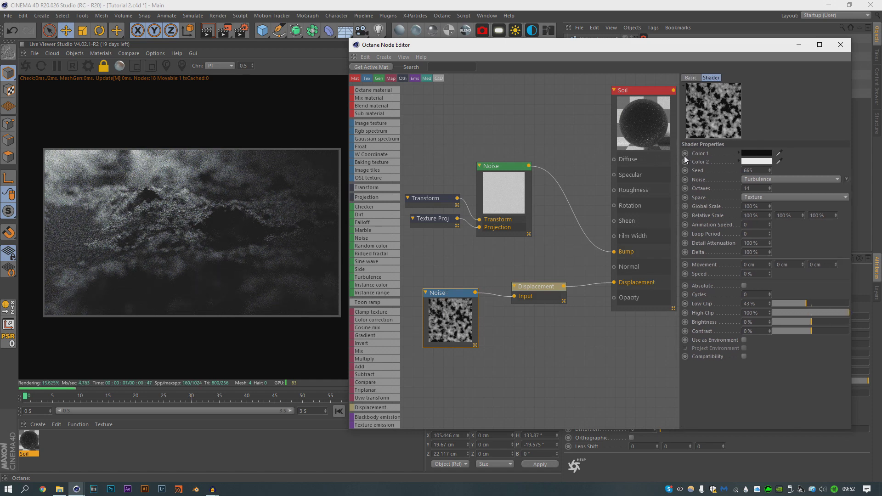
click(504, 188)
click(450, 321)
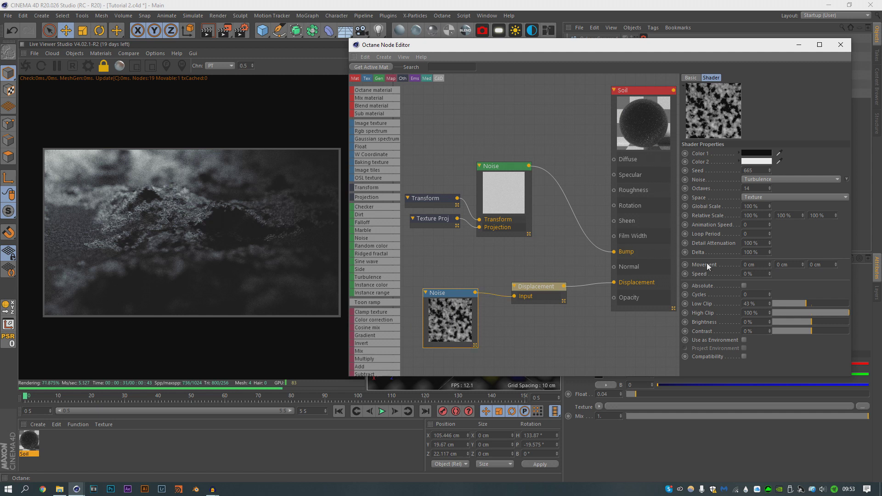
click(684, 224)
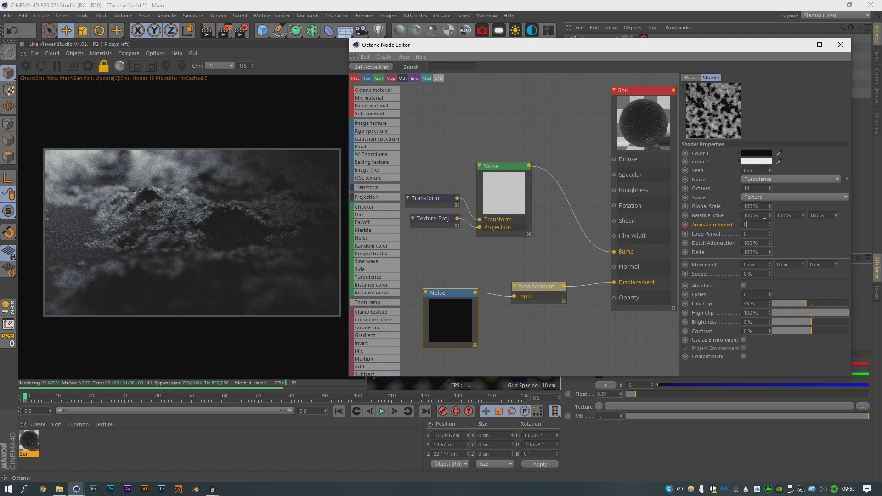
key(Return)
text(.5)
key(Return)
Keyframe the displacement Noise shader's animation speed at 0.45 on frame 150 and play back the animation.
click(524, 395)
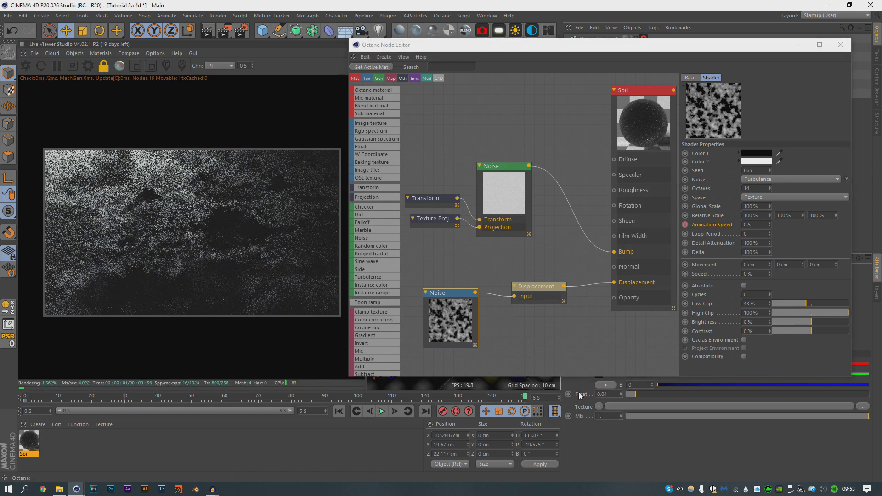
drag(758, 225, 749, 226)
text(45)
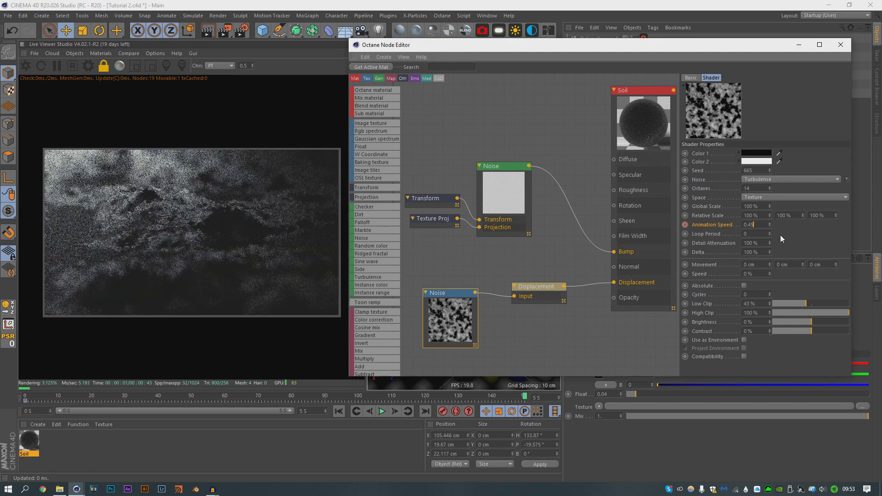
click(791, 238)
ctrl+click(685, 225)
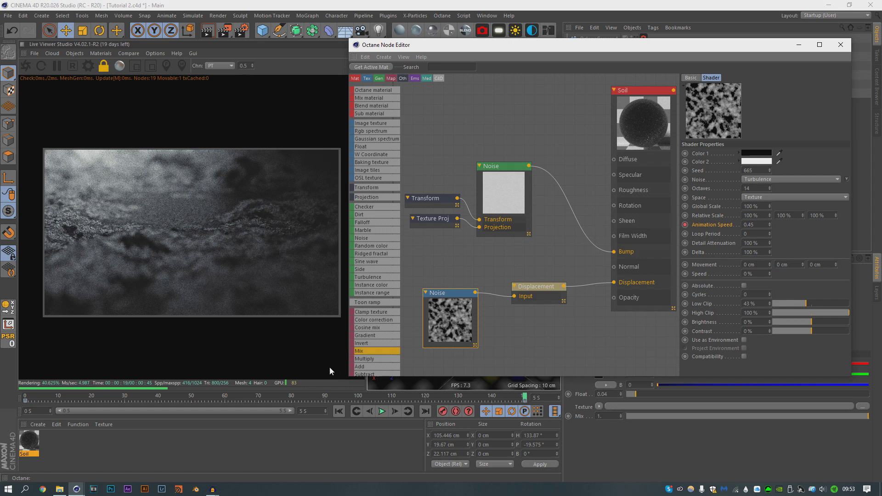
click(382, 411)
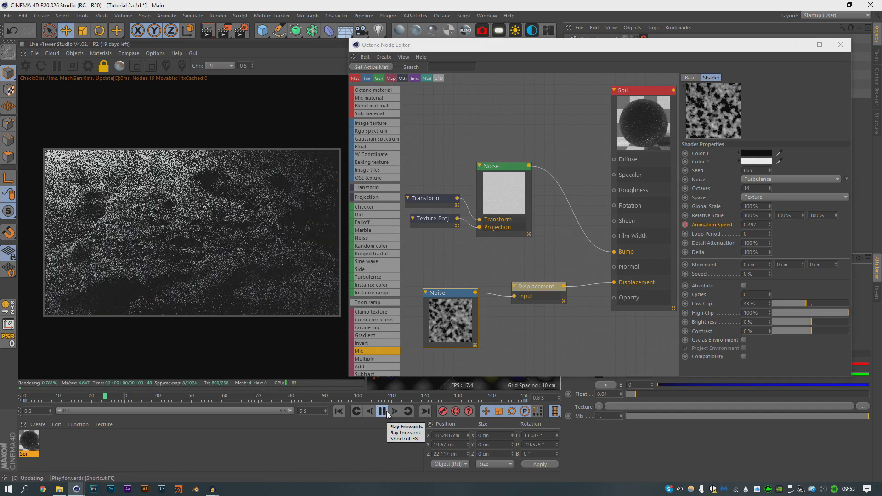
click(387, 411)
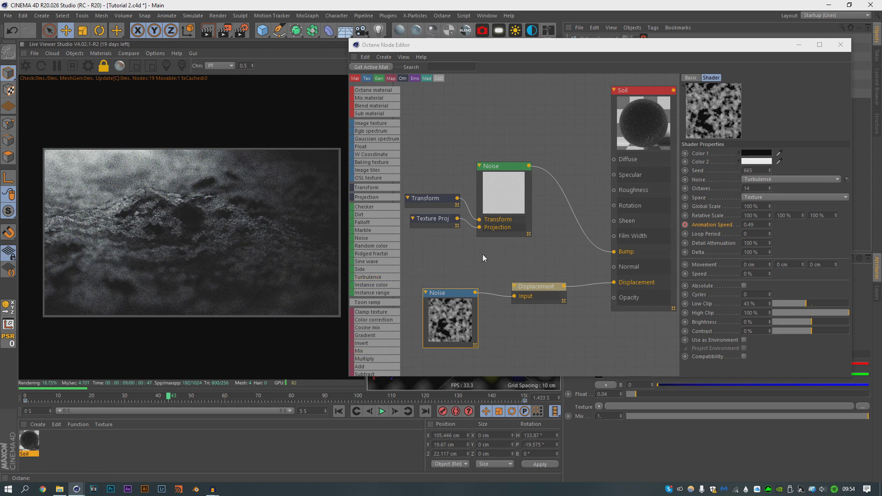
Try a displacement amount of 20.419 cm on the Displacement node and undo the change.
click(531, 297)
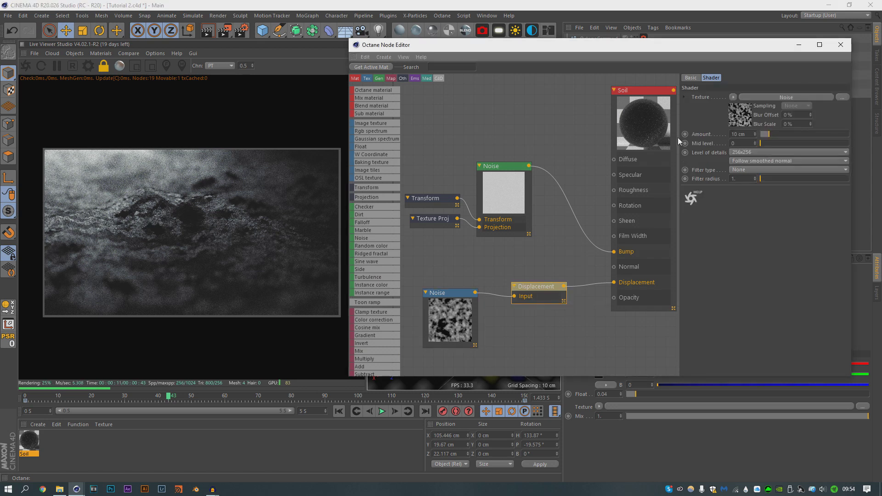
drag(812, 132, 777, 135)
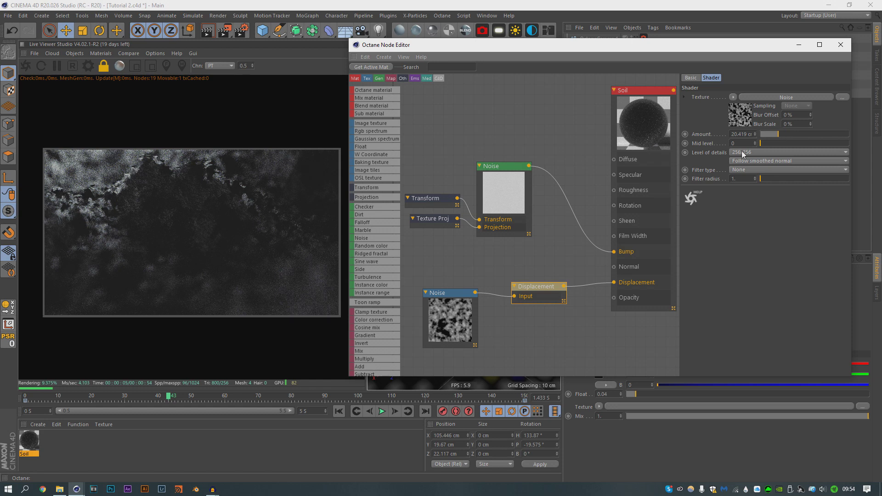
key(ctrl+z)
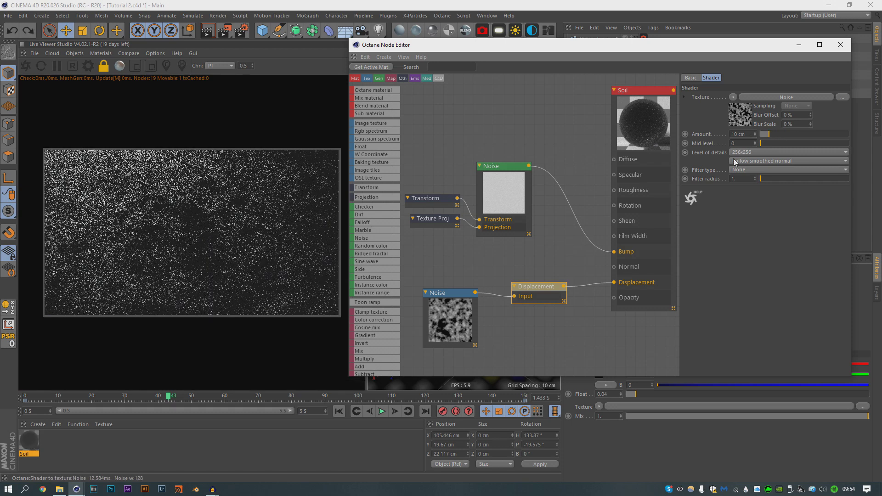
Set the Displacement node's level of details to 2048x2048 and adjust the node editor window and its properties area.
click(749, 152)
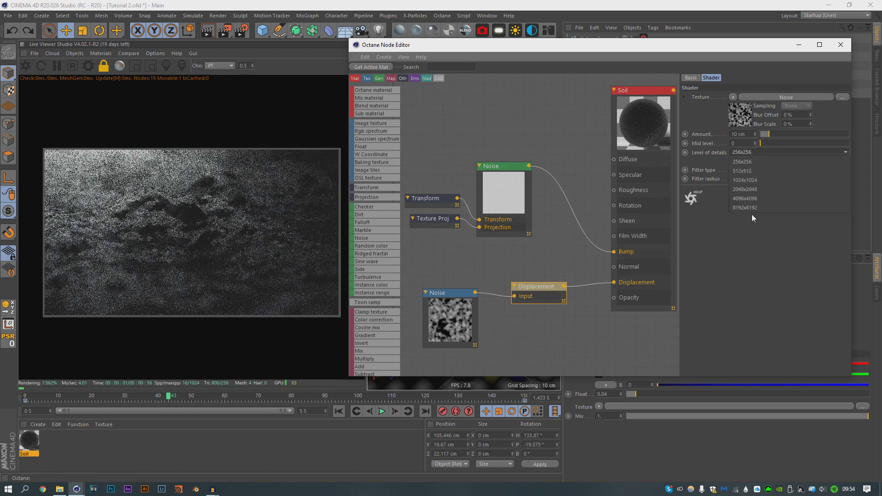
click(750, 189)
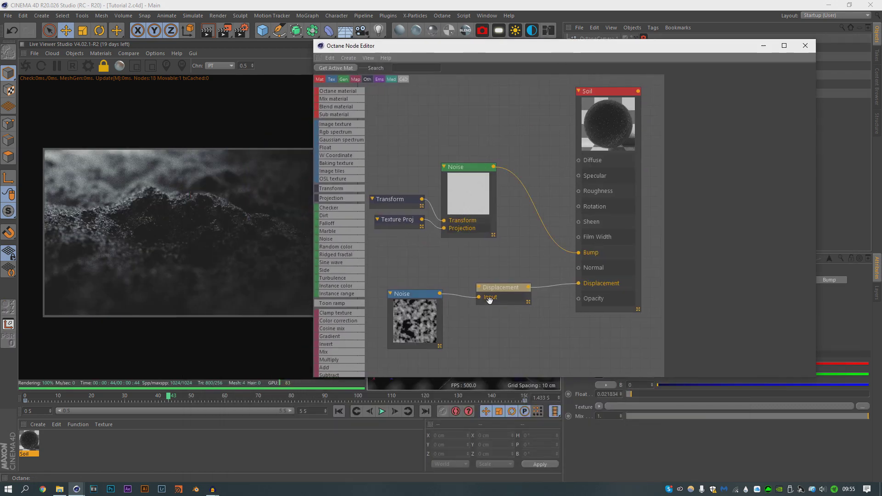
mouse_move(563, 50)
mouse_down()
mouse_move(602, 51)
mouse_move(566, 48)
mouse_up()
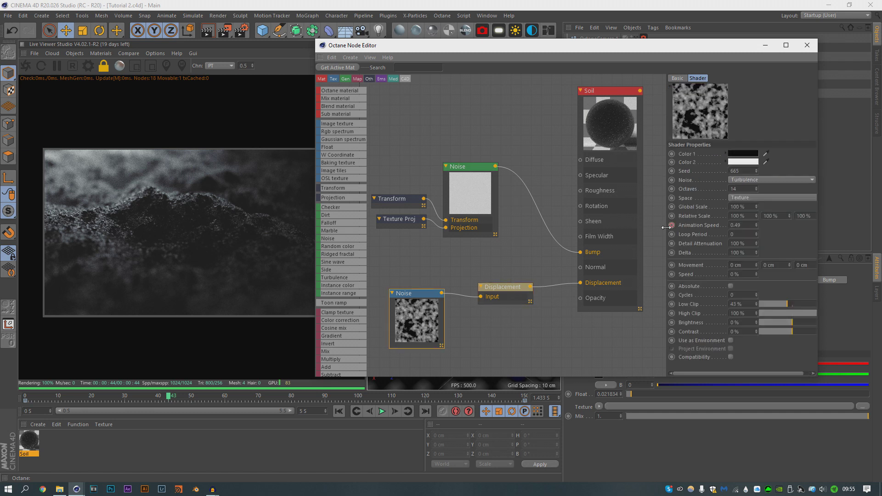
drag(666, 227, 655, 229)
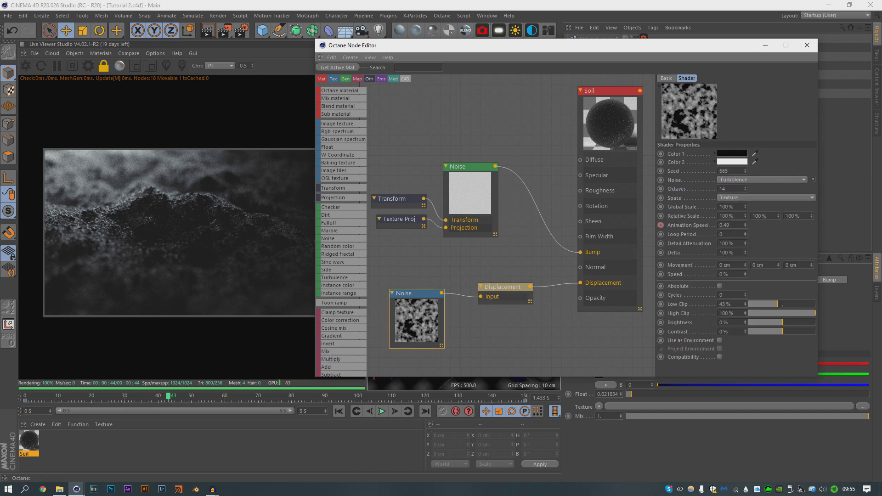
mouse_move(312, 350)
mouse_down()
mouse_move(351, 353)
mouse_move(317, 356)
mouse_up()
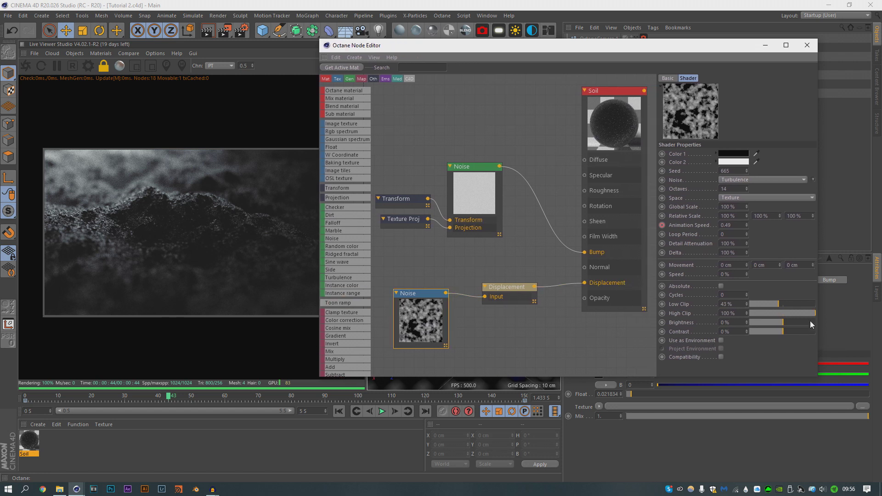
Try a high clip of 65% on the displacement Noise shader and undo the change.
click(791, 313)
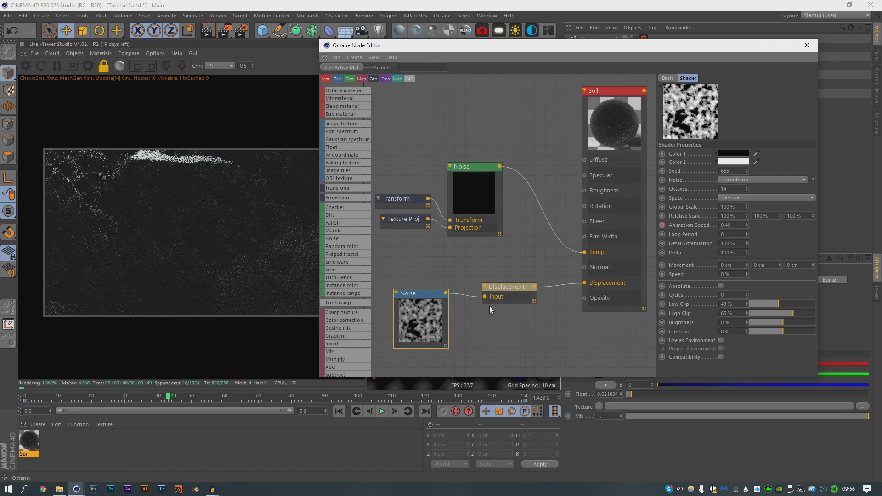
click(500, 293)
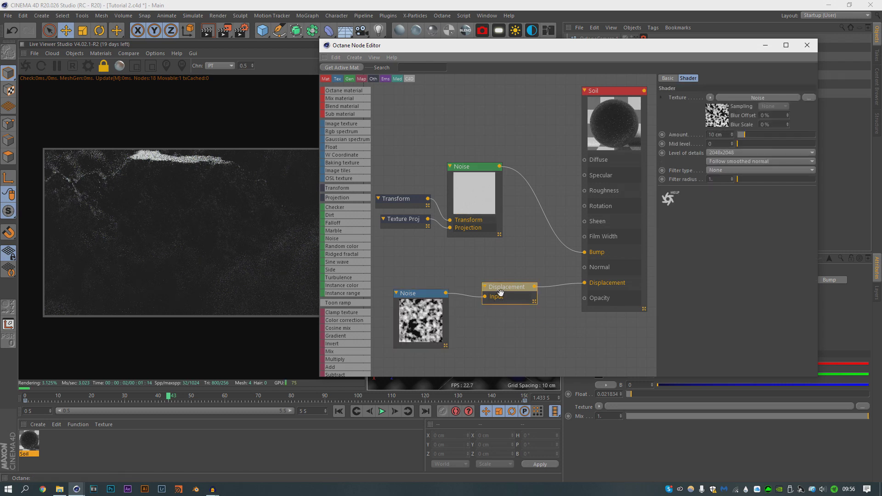
click(415, 316)
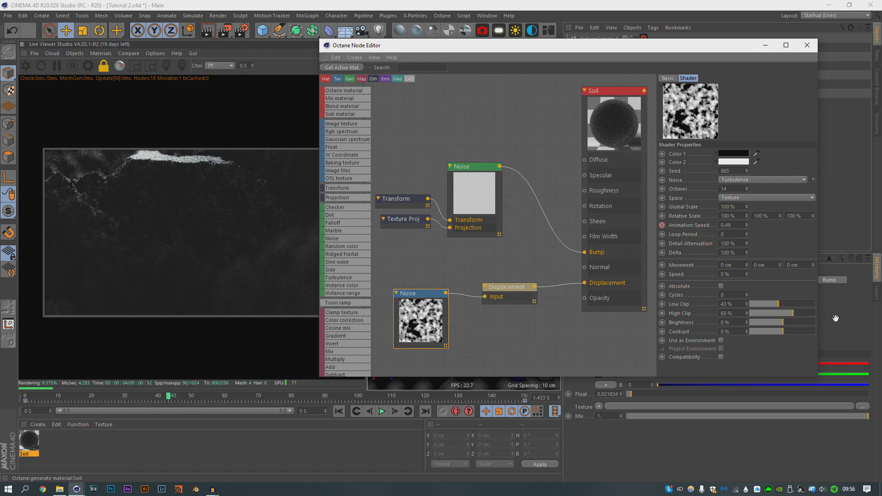
key(ctrl+z)
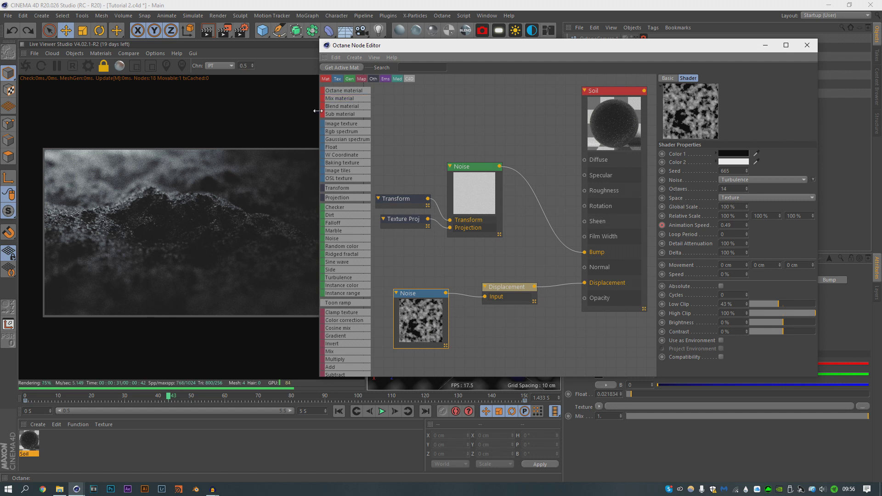
Narrow the node editor window to uncover the live render and save the scene.
drag(319, 119, 385, 118)
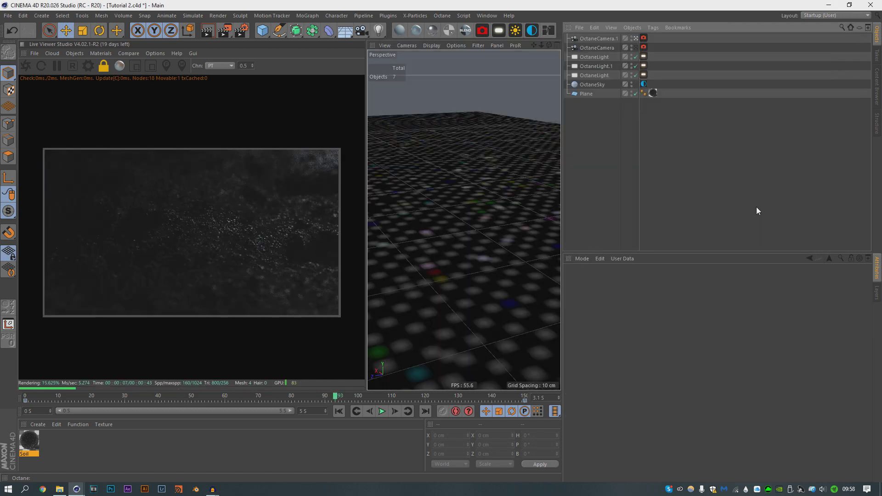
key(ctrl+s)
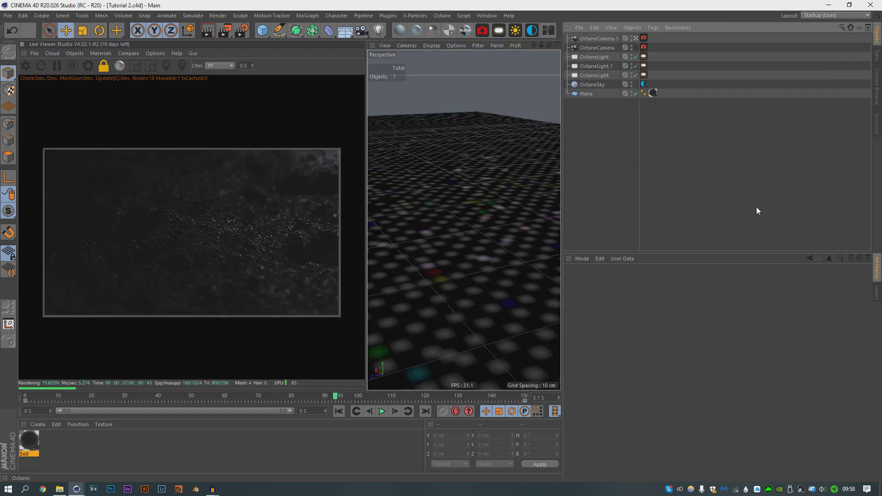